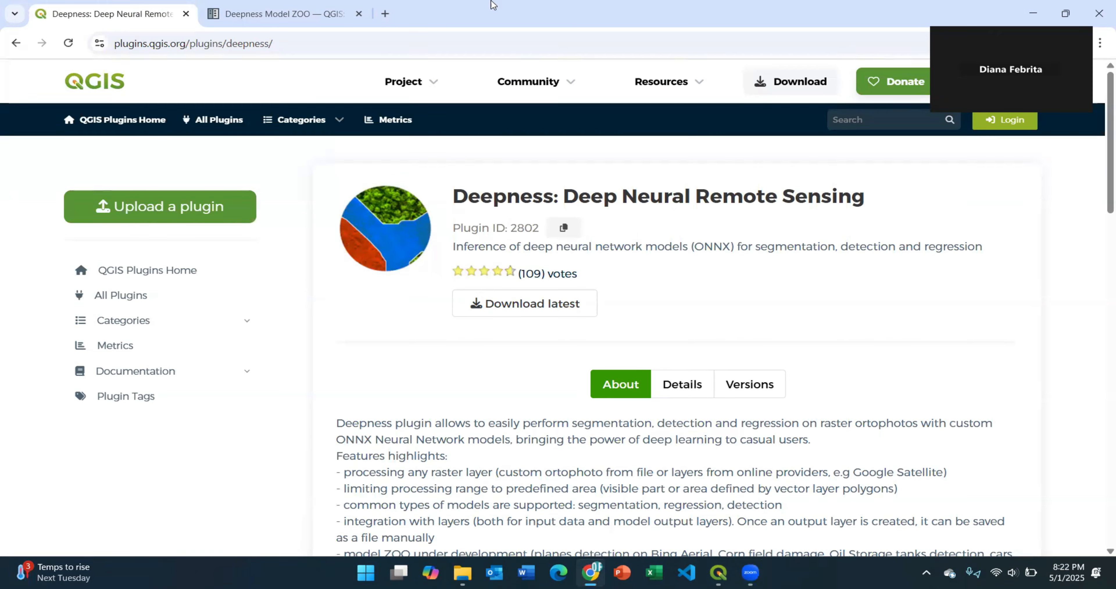
Look through the Deepness Model ZOO page, examining the segmentation, recognition, object detection and super resolution model tables.
click(306, 12)
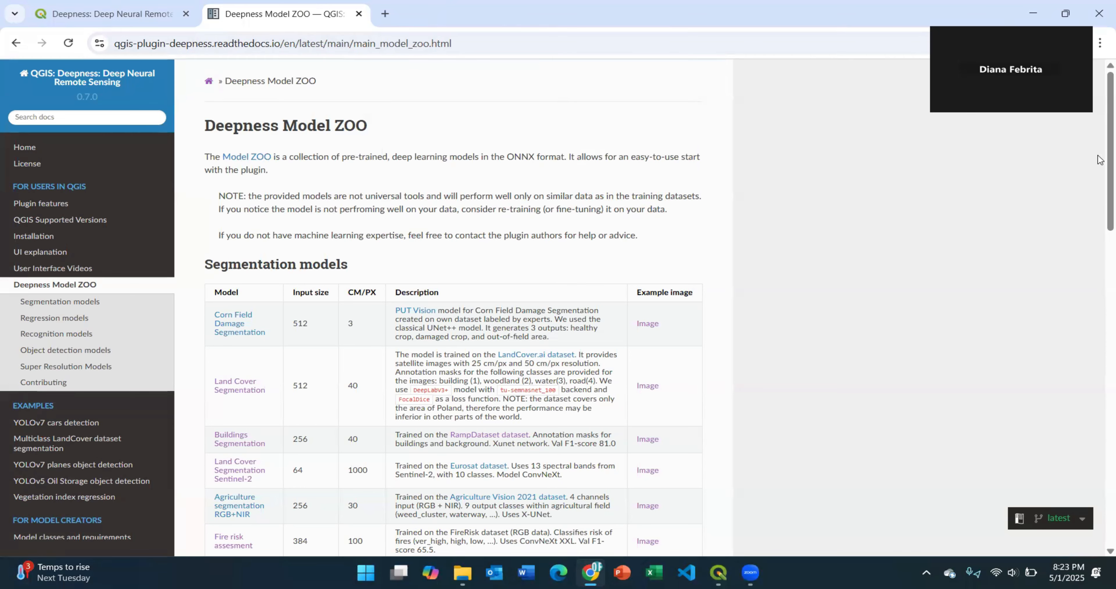
scroll(1101, 165, down, 4)
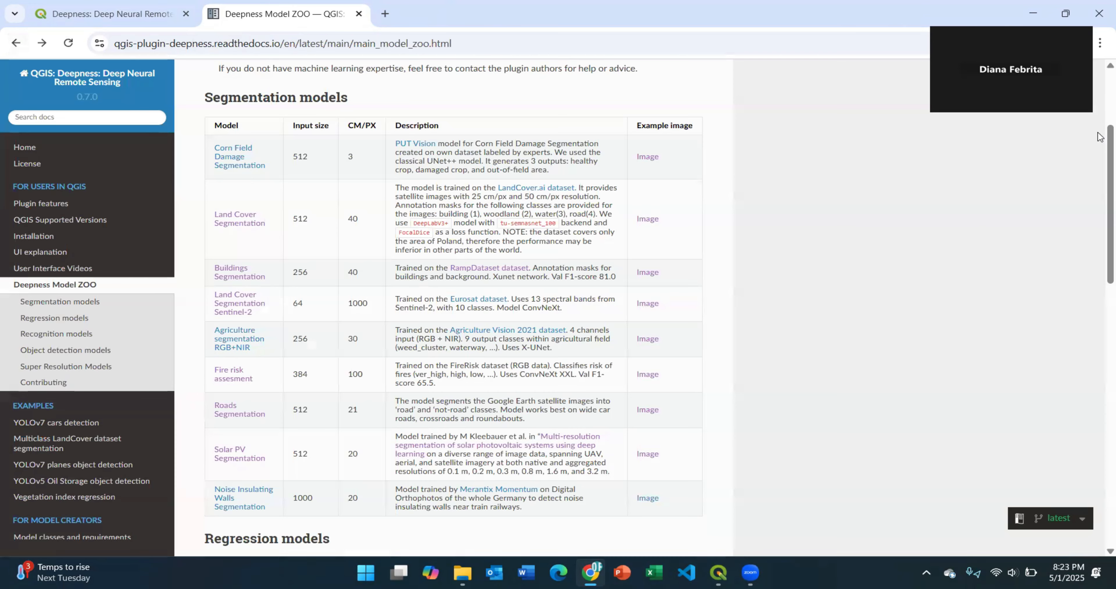
scroll(1100, 143, down, 5)
scroll(1101, 223, down, 5)
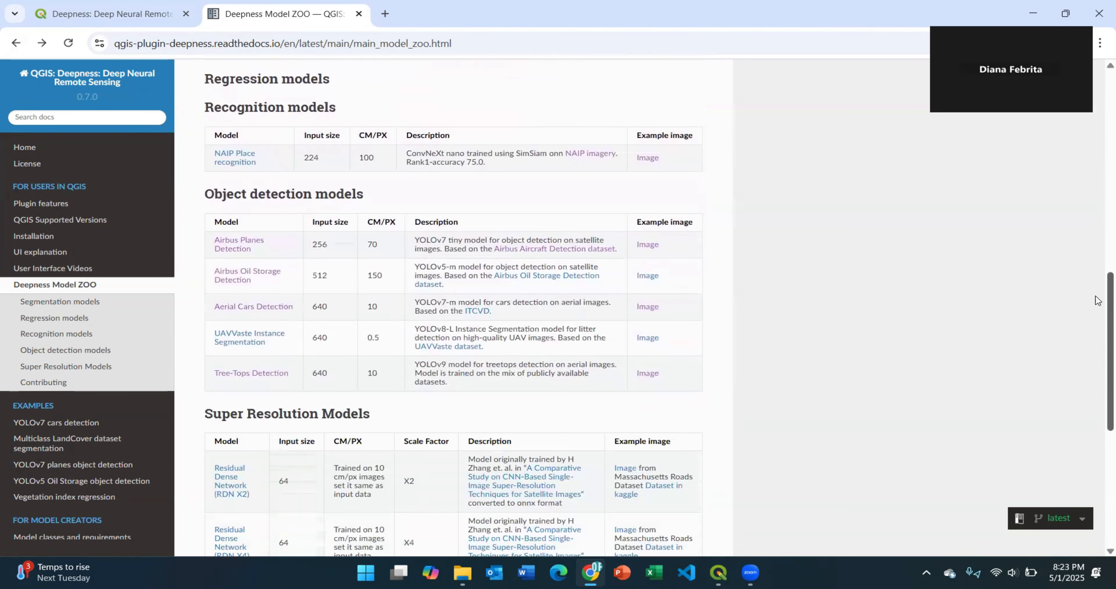
scroll(1097, 299, down, 5)
scroll(1078, 365, up, 2)
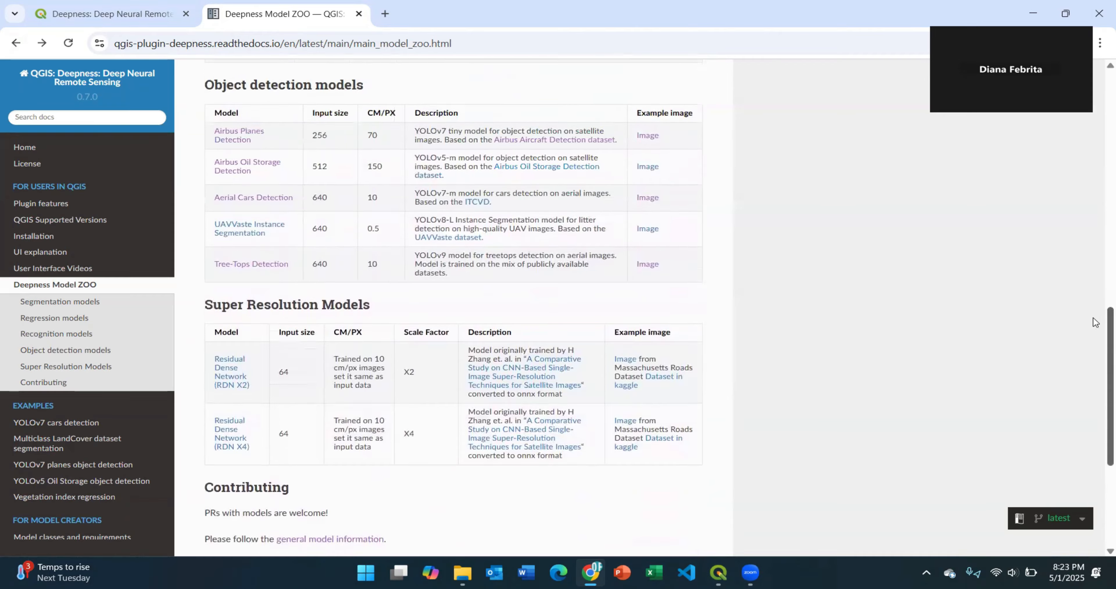
scroll(1095, 323, up, 4)
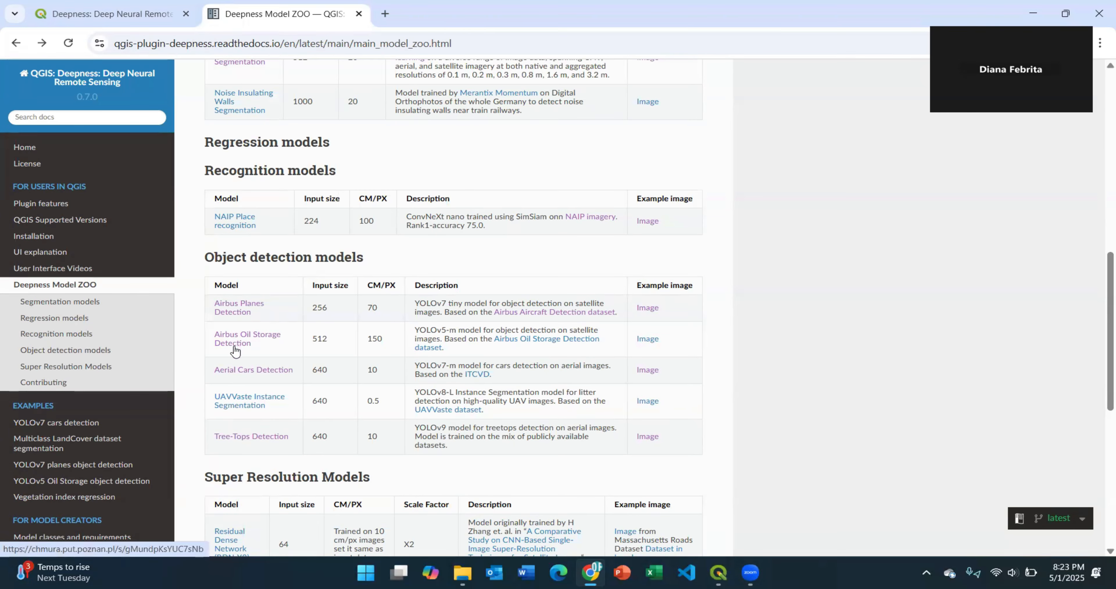
Open the download pages of the Aerial Cars Detection and Airbus Planes Detection models and return to the Model ZOO.
click(238, 371)
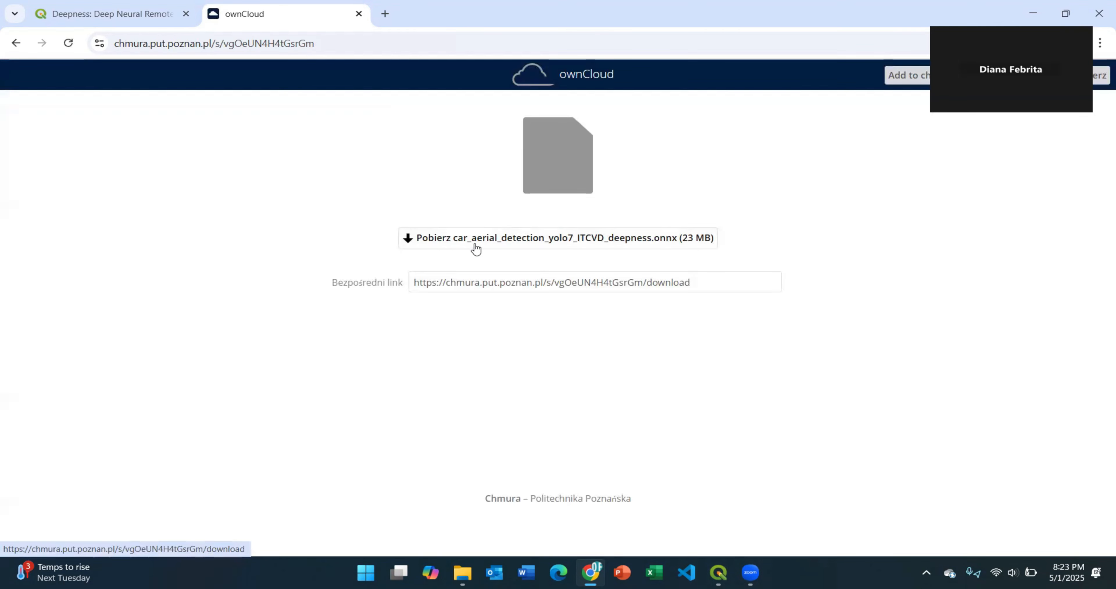
click(16, 43)
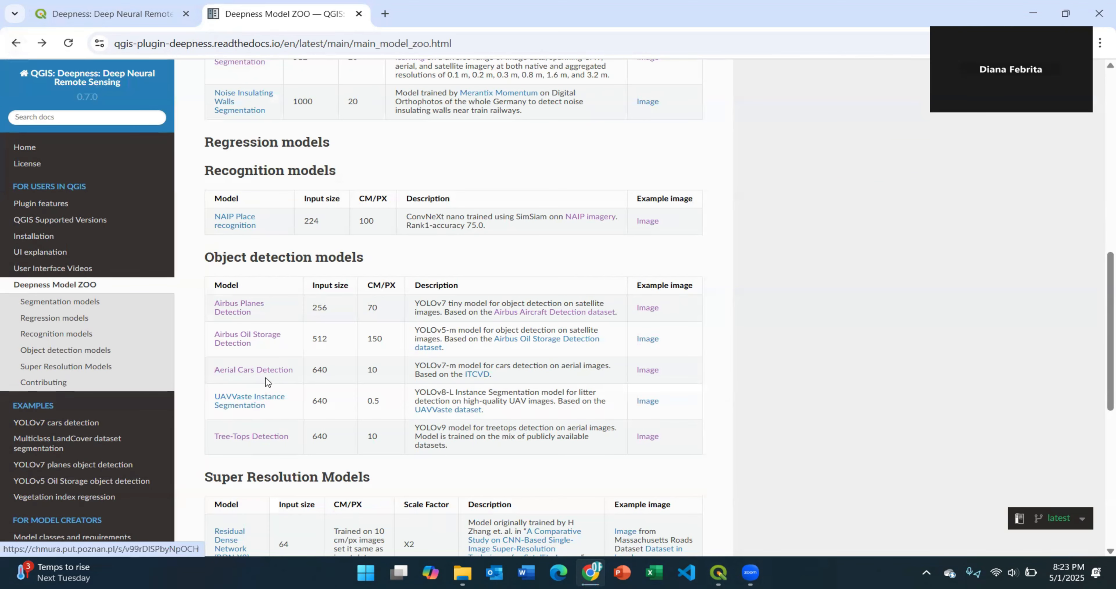
click(243, 311)
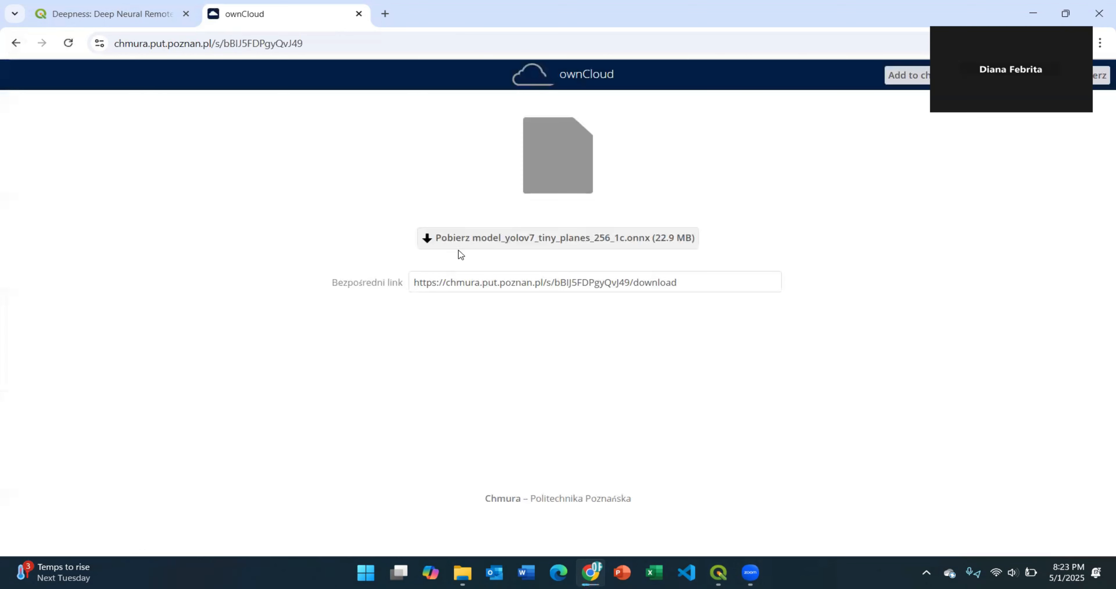
click(470, 238)
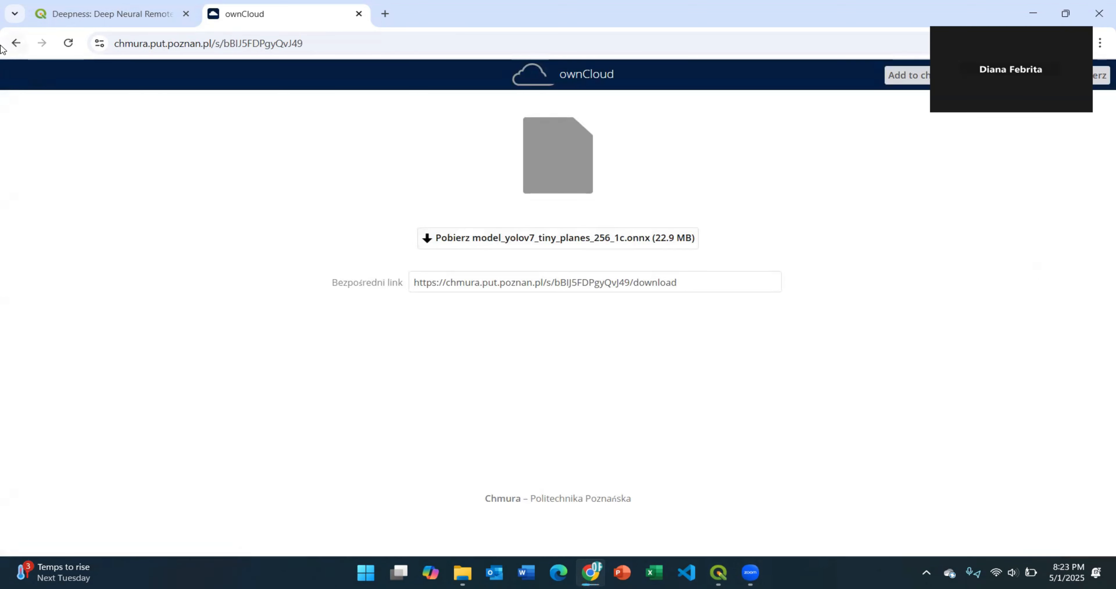
click(16, 43)
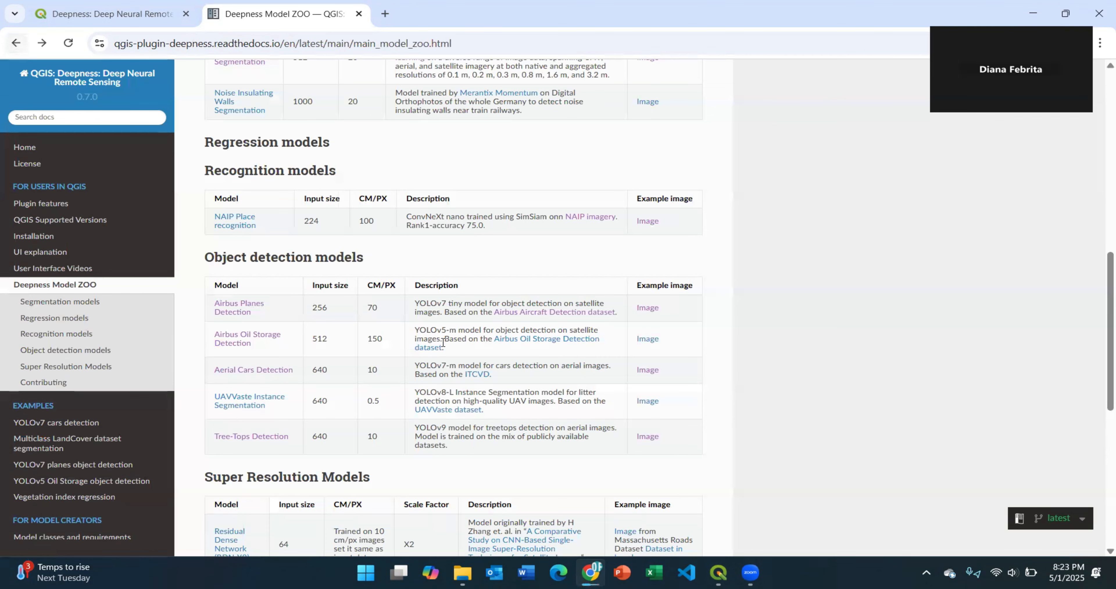
View the example images of the Airbus Planes Detection and Aerial Cars Detection models.
click(647, 309)
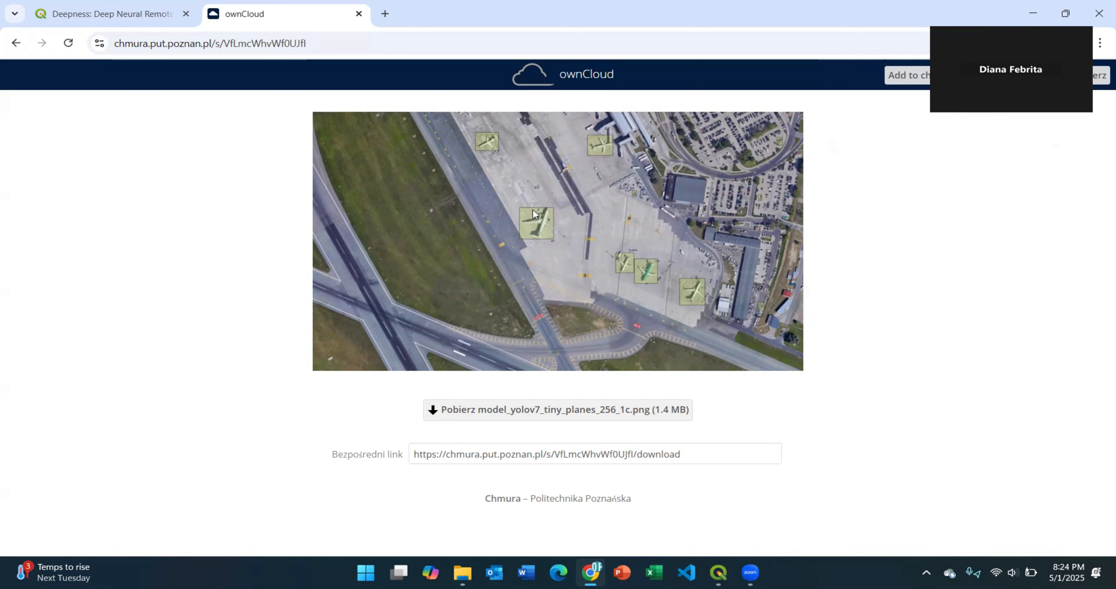
click(17, 45)
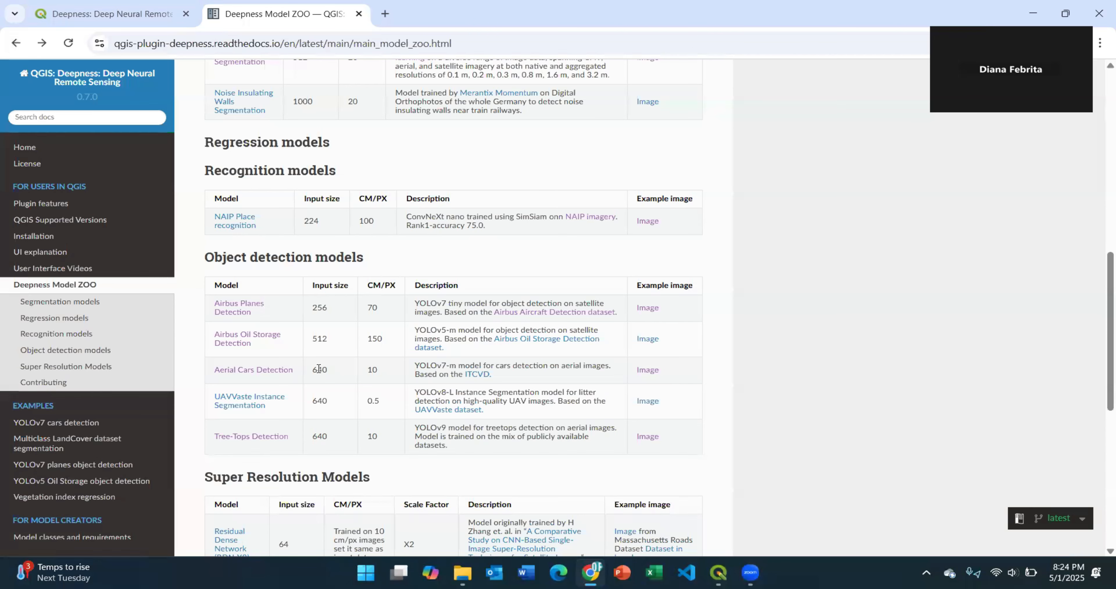
click(651, 373)
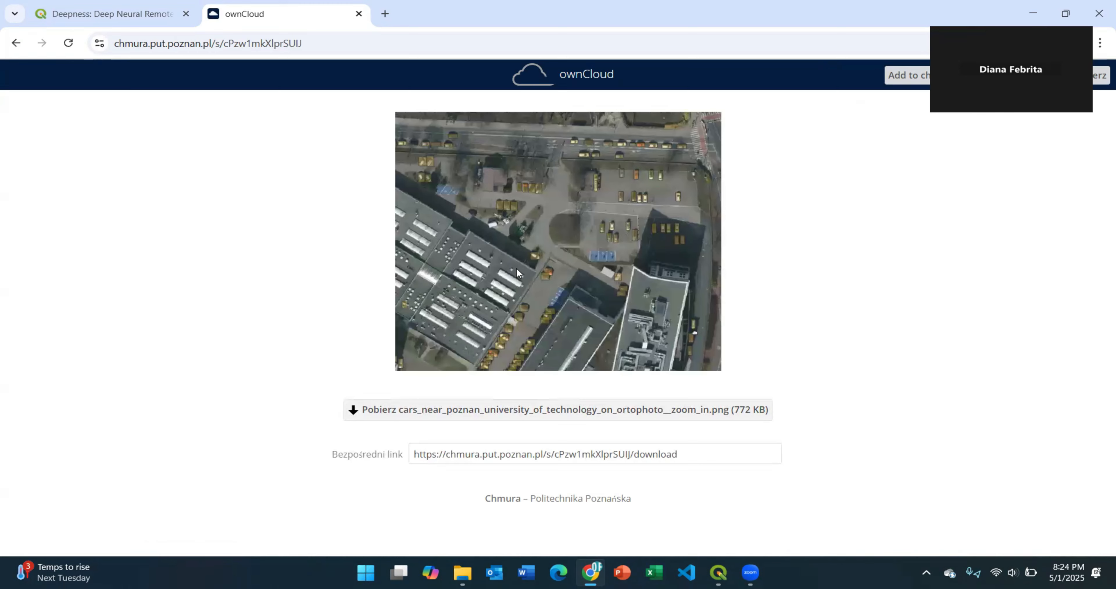
click(16, 42)
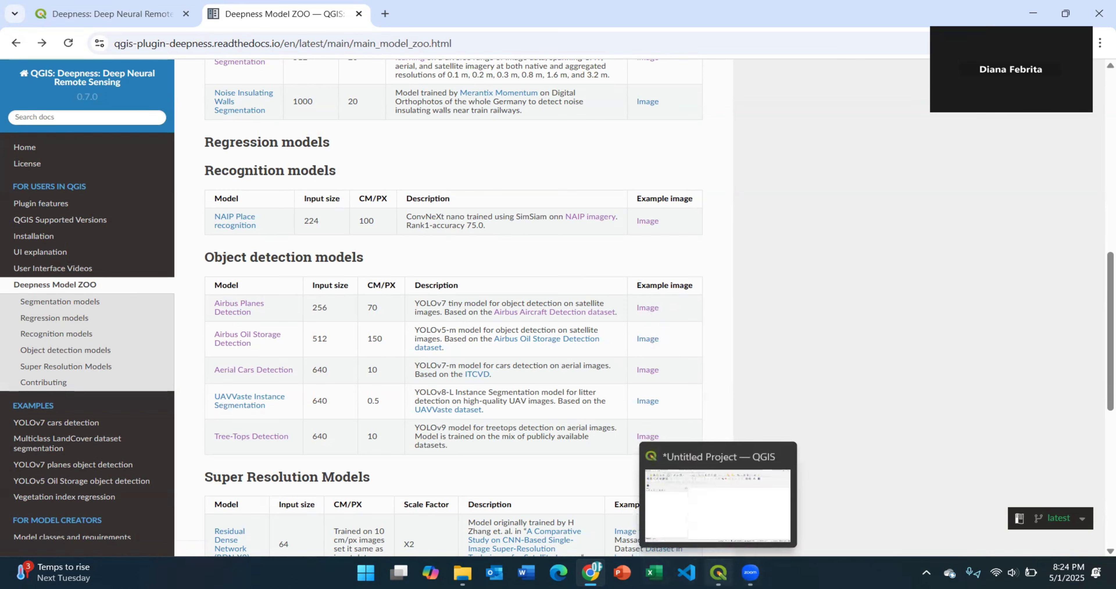
Switch to QGIS and show the Deepness: Deep Neural Remote Sensing entry in the plugin manager.
click(718, 572)
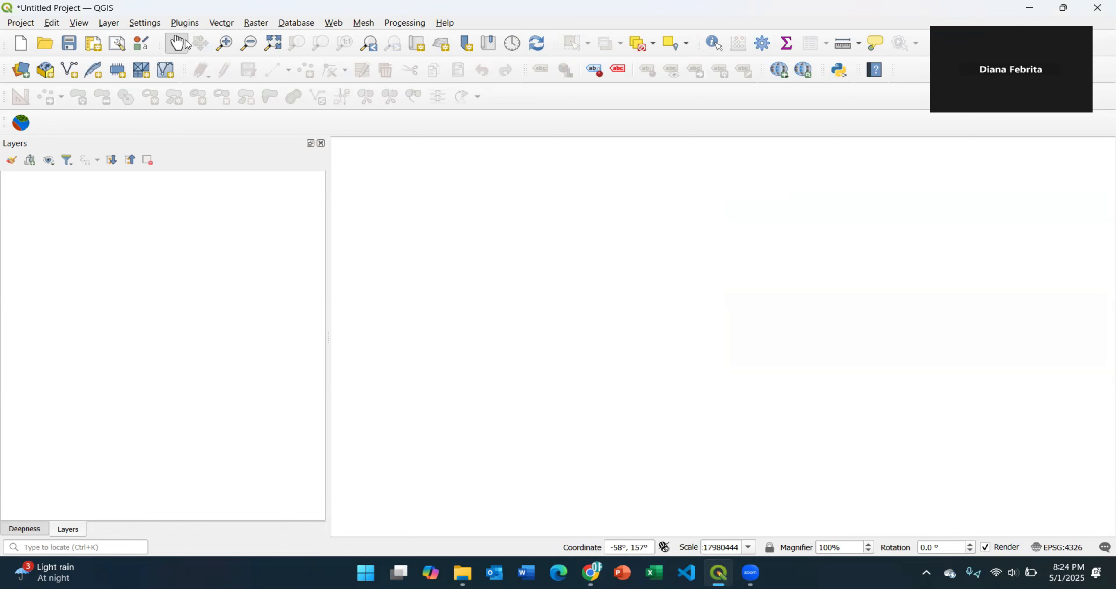
click(185, 22)
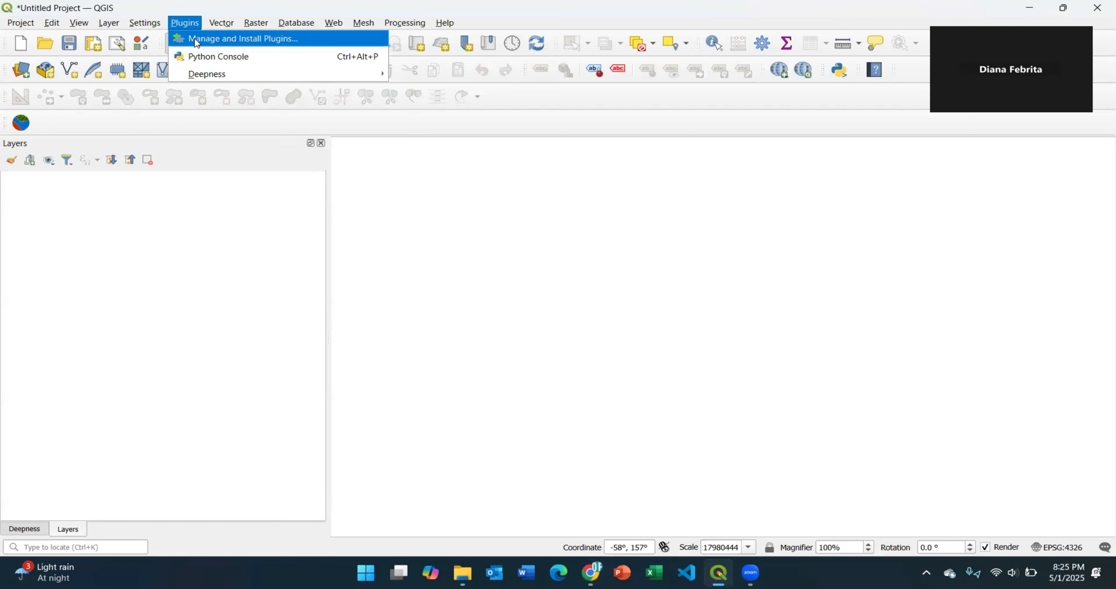
click(279, 41)
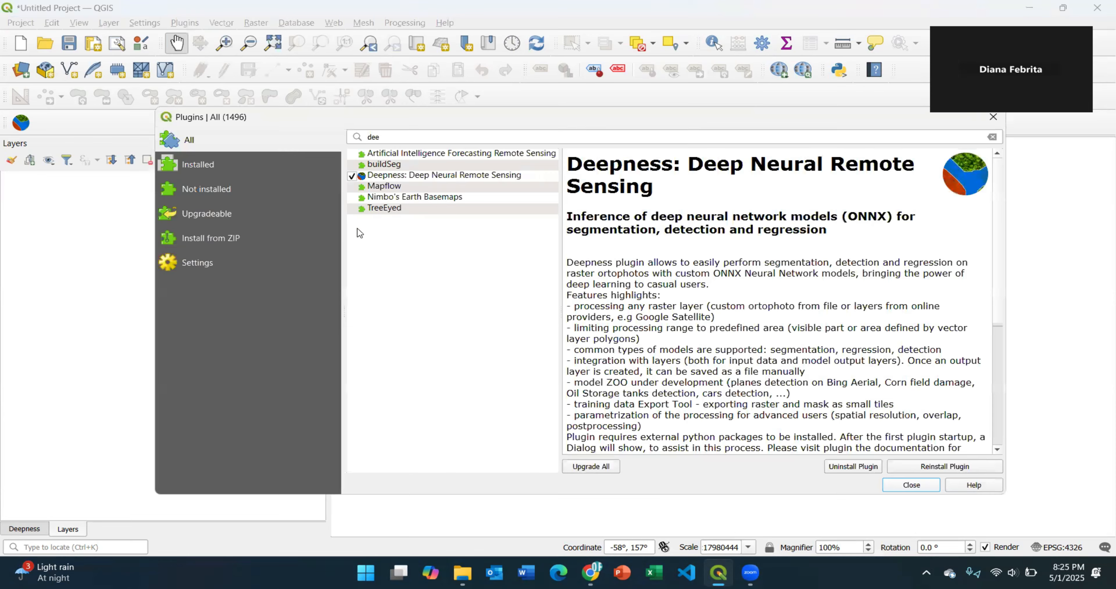
click(388, 177)
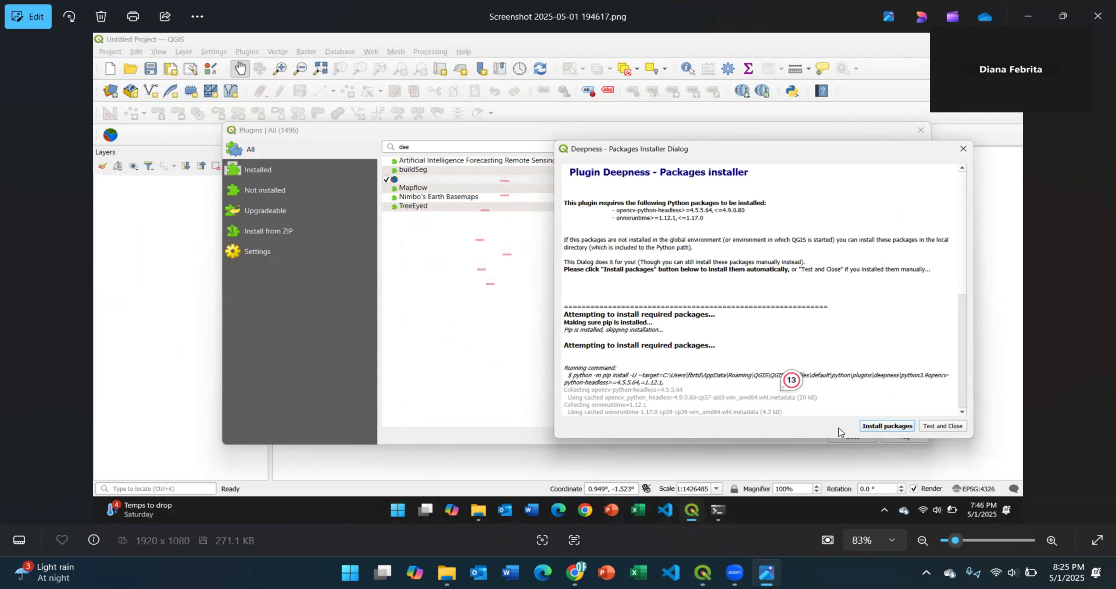
Review the screenshots of the Deepness packages installer dialog, return to QGIS and close the plugin manager.
key(Right)
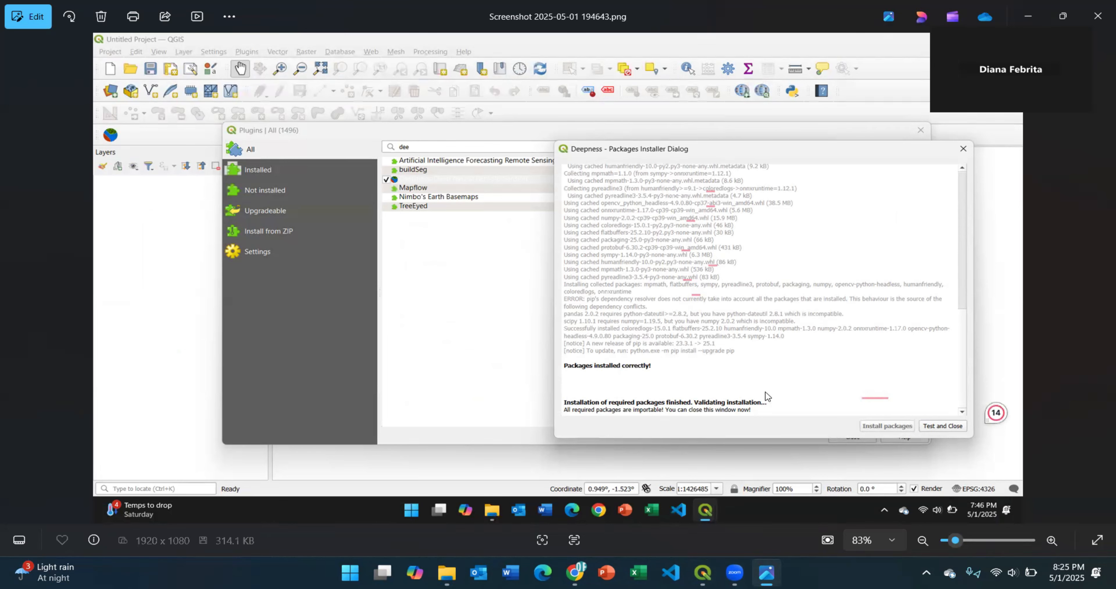
key(Left)
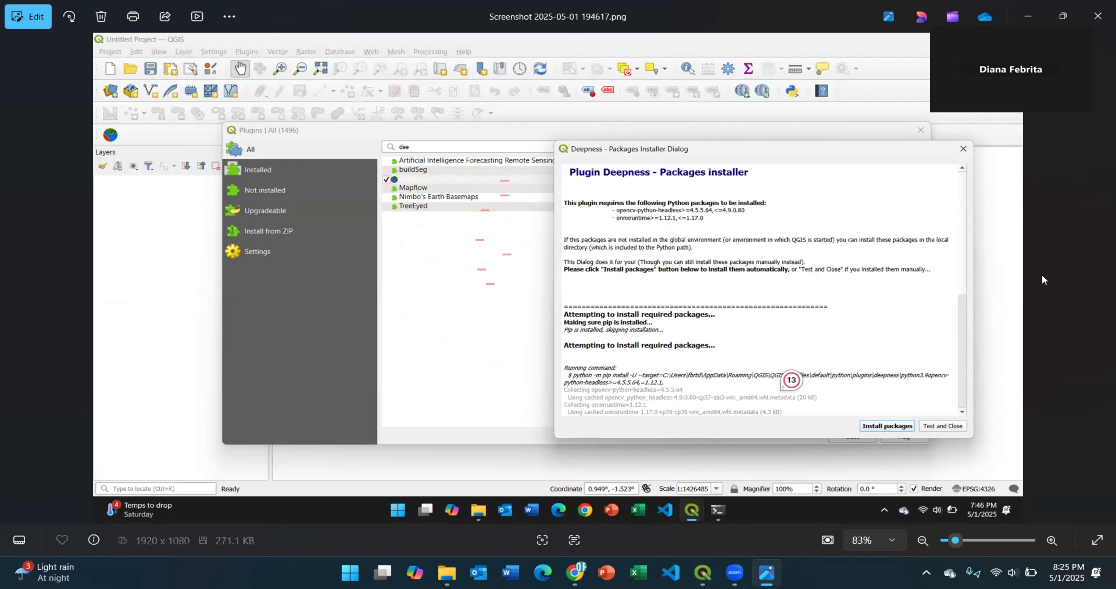
key(Right)
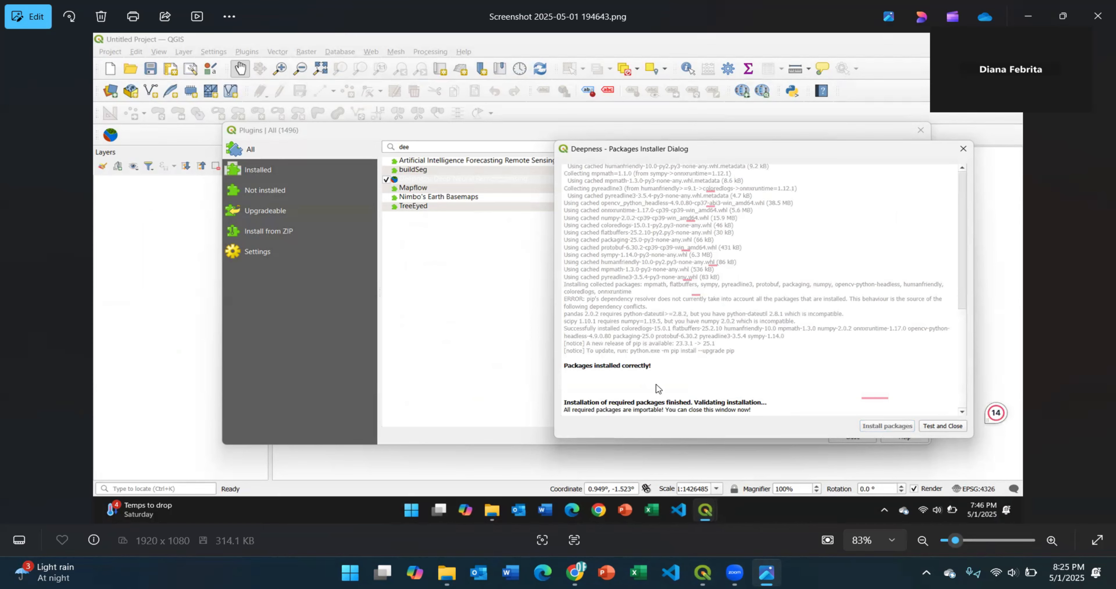
click(703, 573)
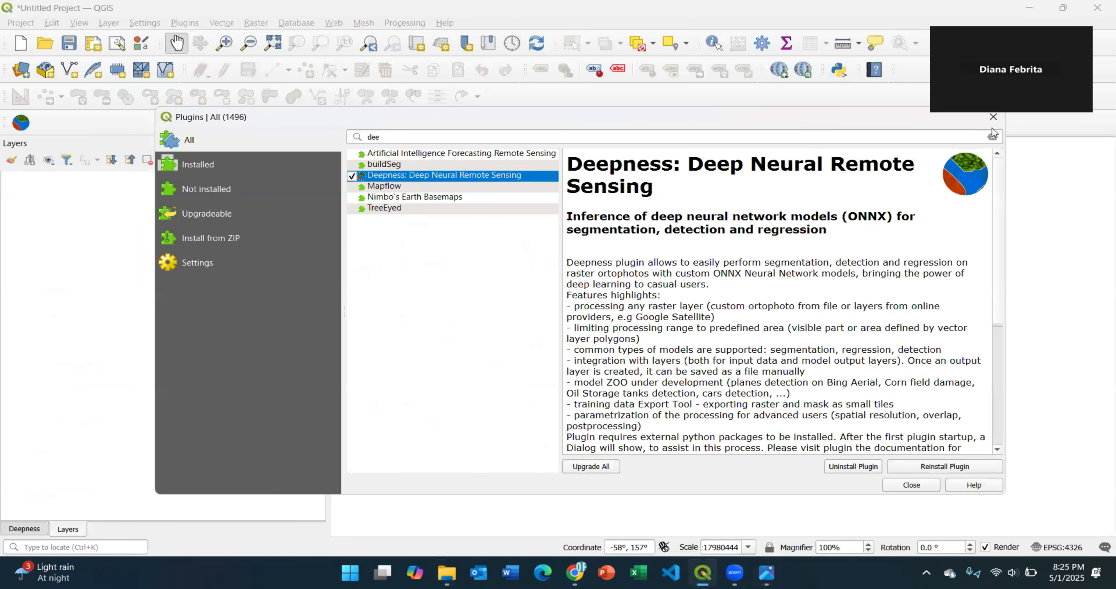
click(994, 117)
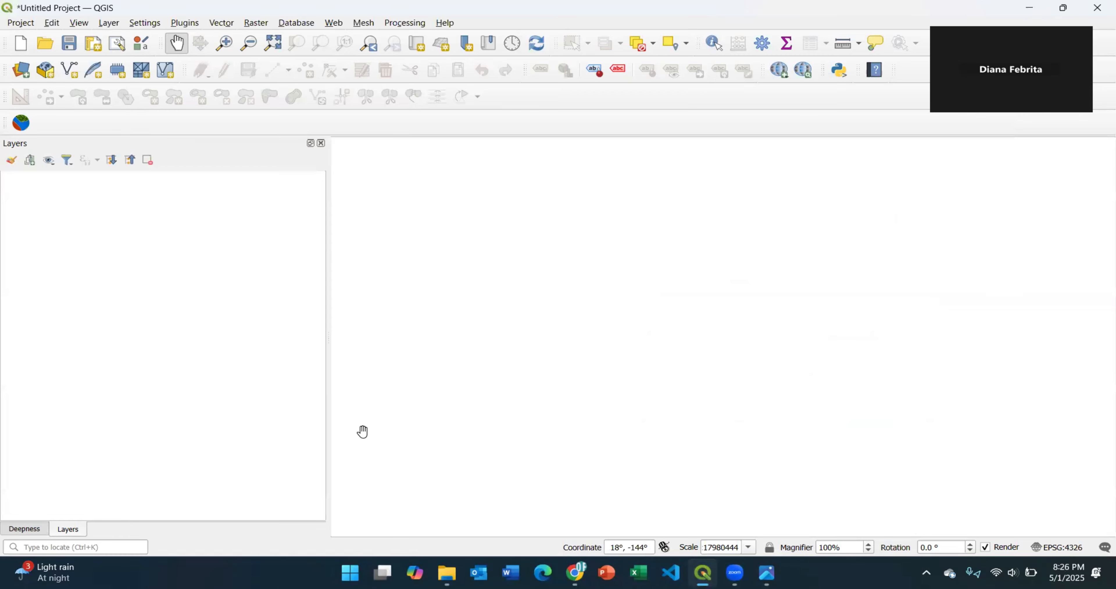
Add Cars.jpg from the Pelatihan GeoAI folder to the QGIS project as a raster layer.
click(447, 572)
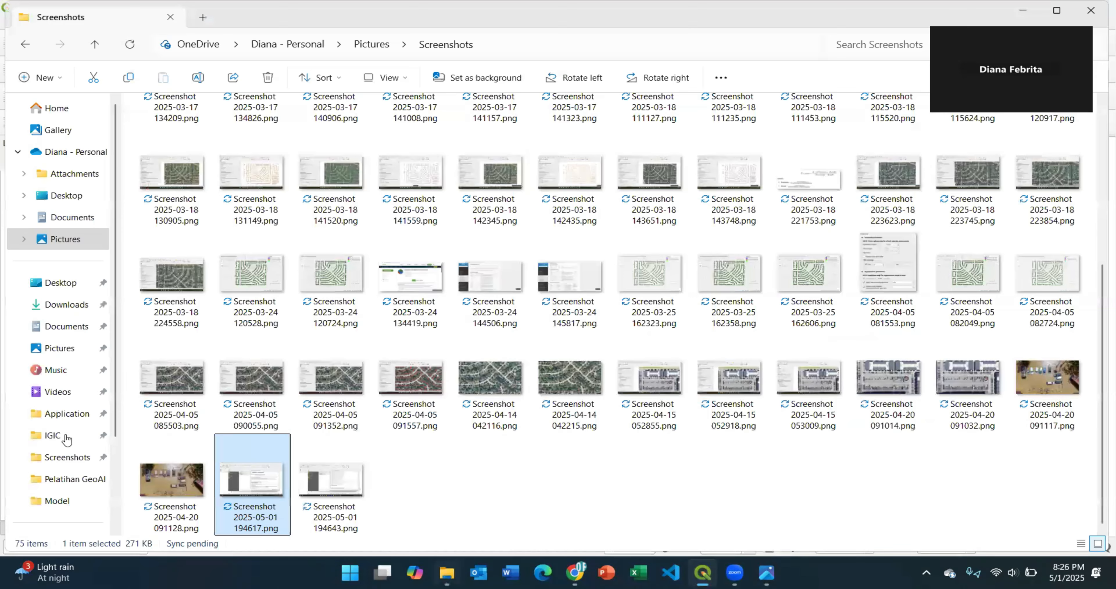
click(77, 480)
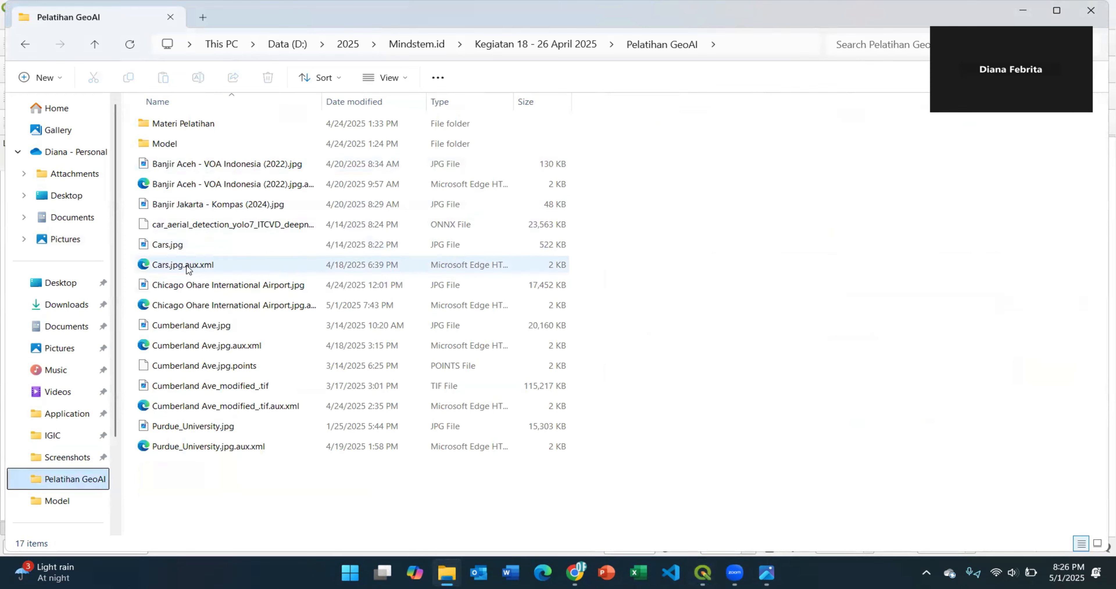
click(180, 247)
mouse_move(165, 246)
mouse_down()
mouse_move(693, 346)
mouse_move(847, 430)
mouse_move(703, 563)
mouse_move(406, 433)
mouse_move(178, 259)
mouse_up()
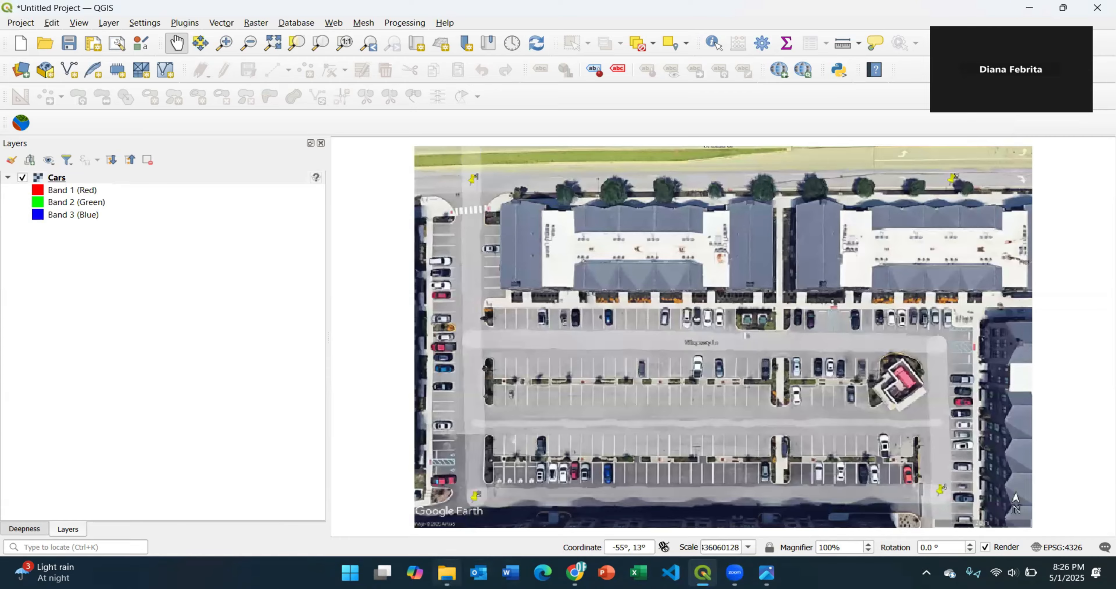
Add Banjir Aceh - VOA Indonesia (2022).jpg to the project and place its layer below the Cars layer.
click(447, 572)
drag(250, 163, 195, 341)
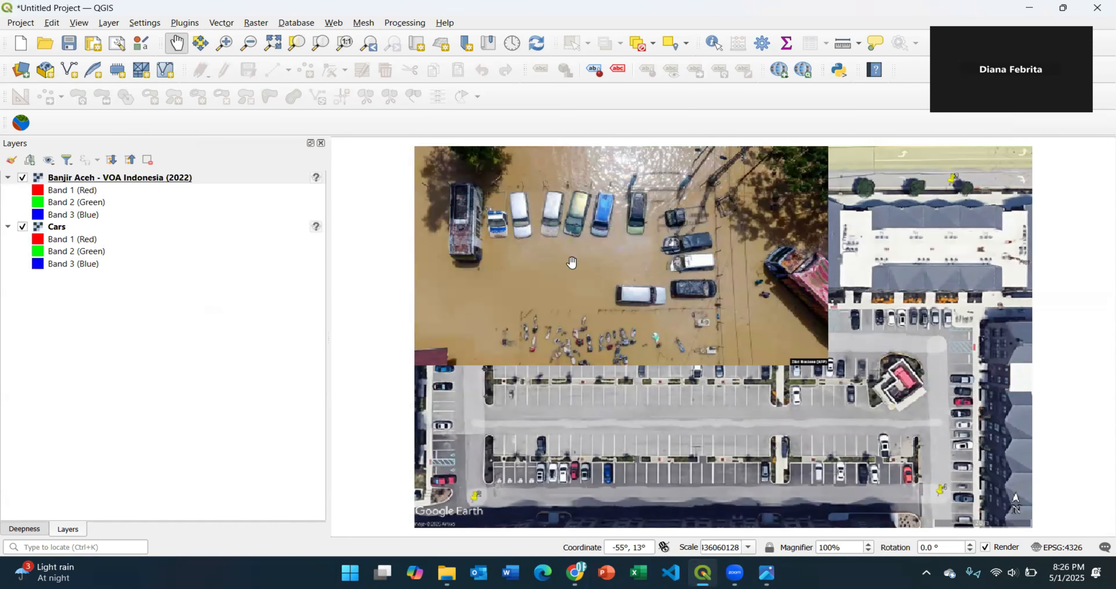
drag(200, 177, 208, 281)
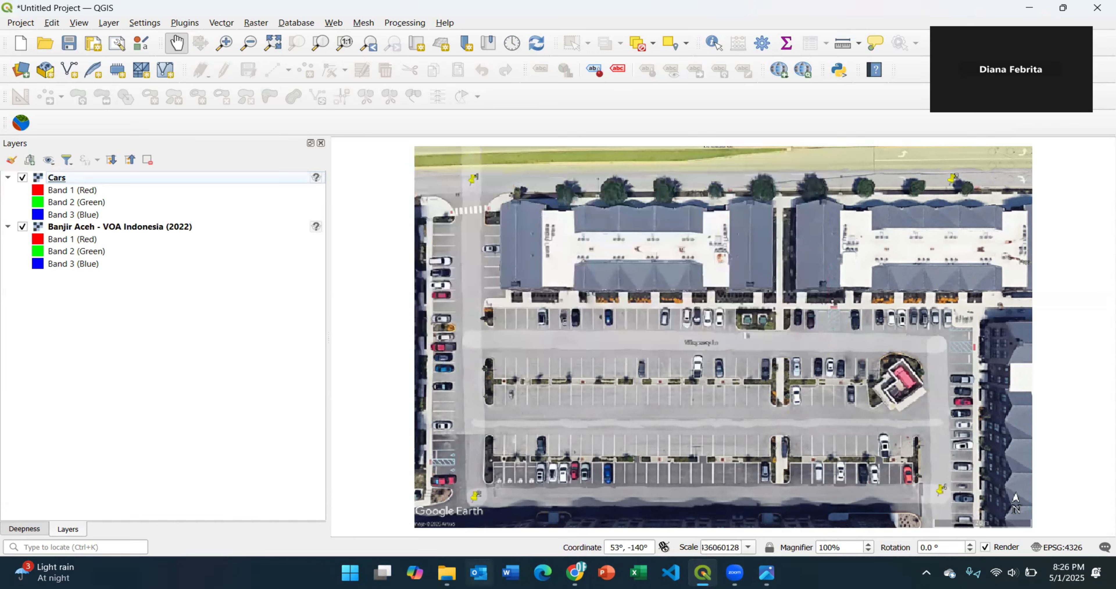
Add Chicago Ohare International Airport.jpg from the Pelatihan GeoAI folder as a raster layer above Cars.
click(446, 573)
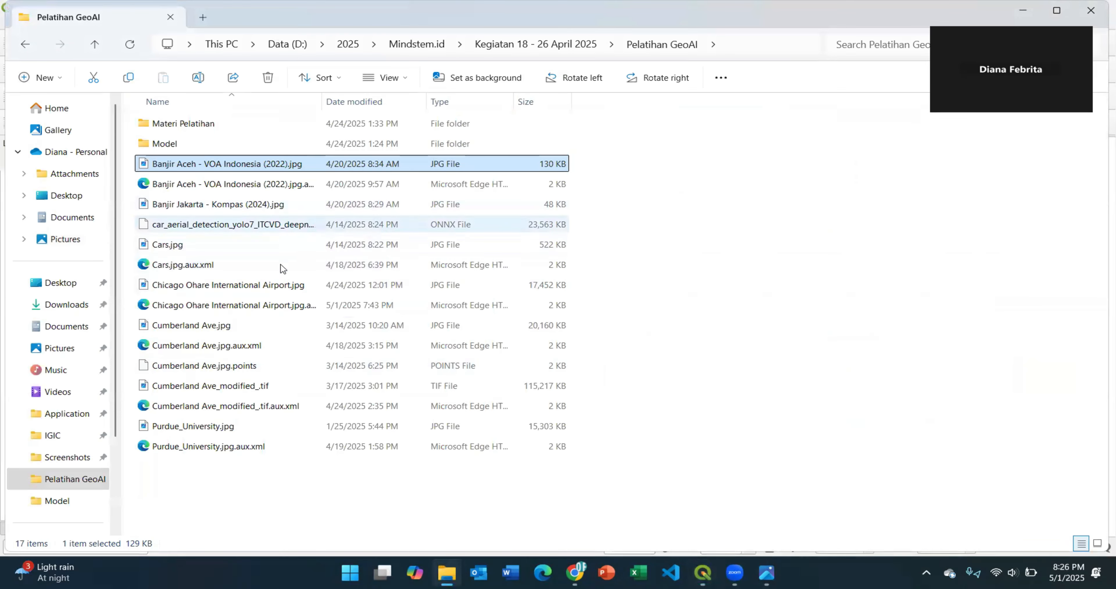
drag(245, 286, 814, 473)
drag(814, 472, 705, 572)
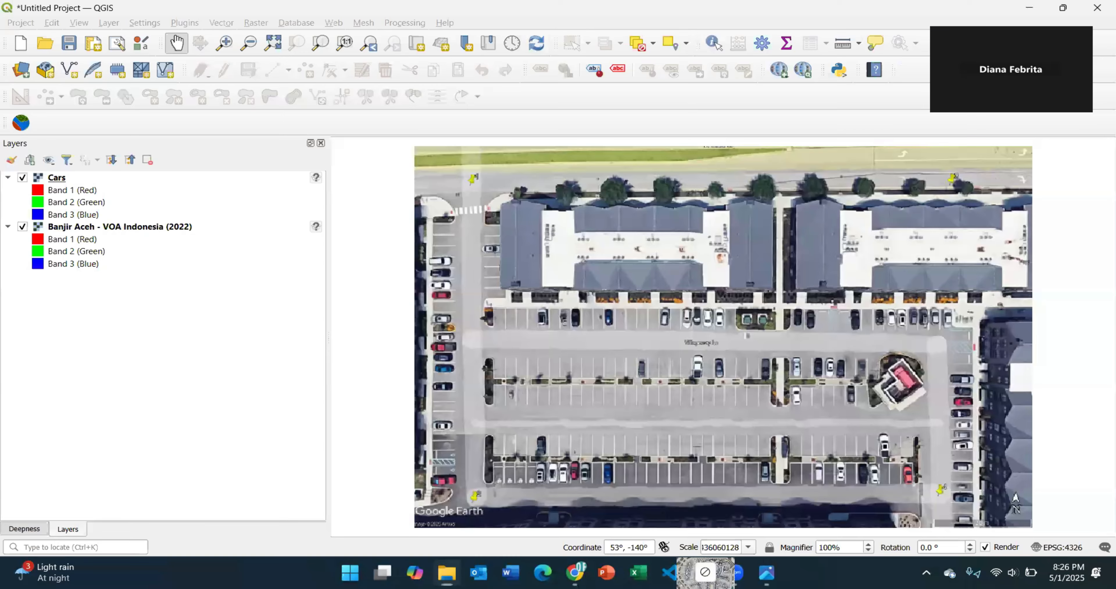
drag(163, 413, 135, 247)
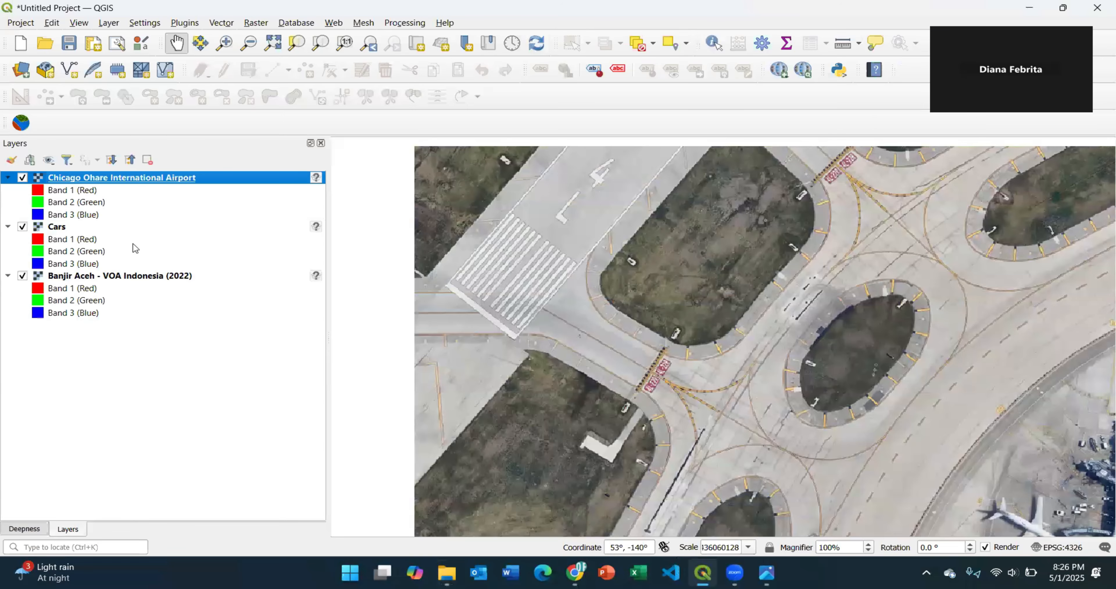
Zoom to the Chicago Ohare International Airport layer and move it below the other layers in the layer order.
right_click(134, 184)
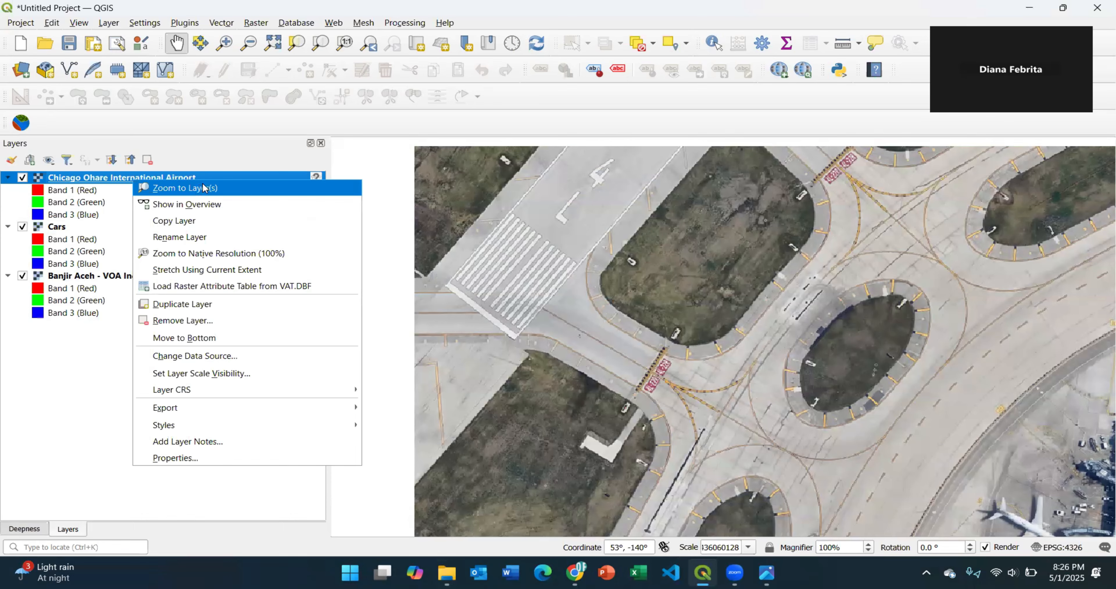
click(204, 187)
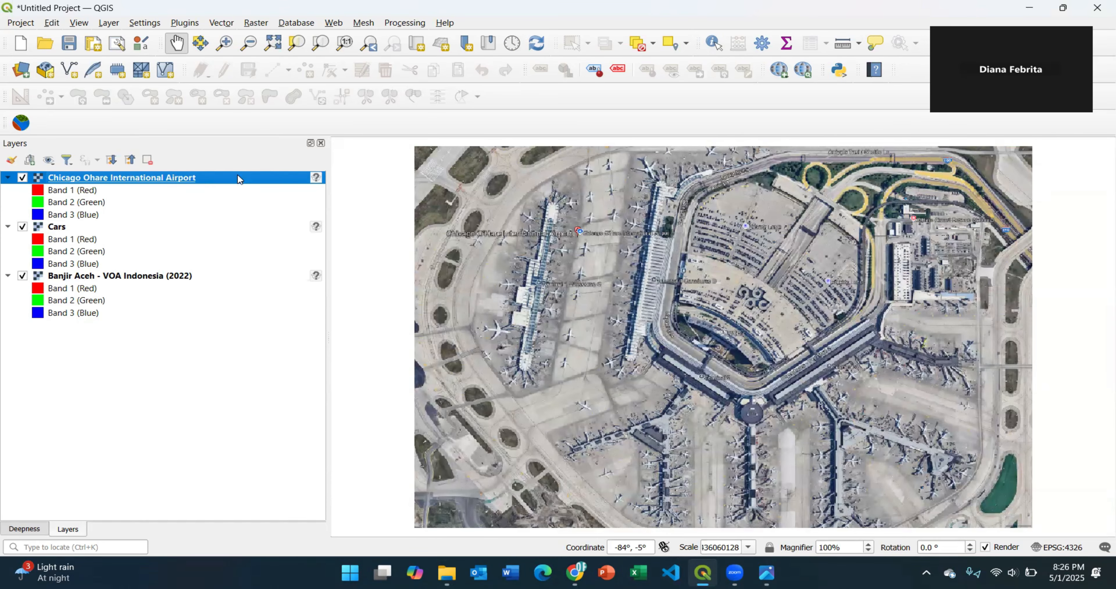
drag(225, 344, 225, 345)
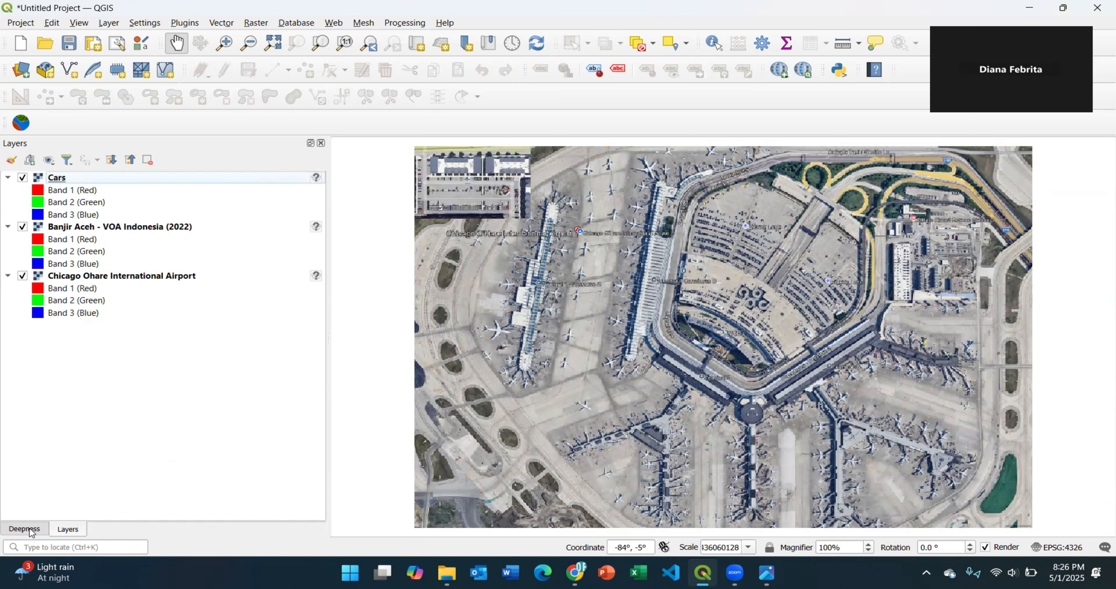
Hide the Banjir Aceh - VOA Indonesia (2022) and Chicago Ohare International Airport layers, leaving only Cars shown.
click(23, 227)
click(23, 226)
click(23, 276)
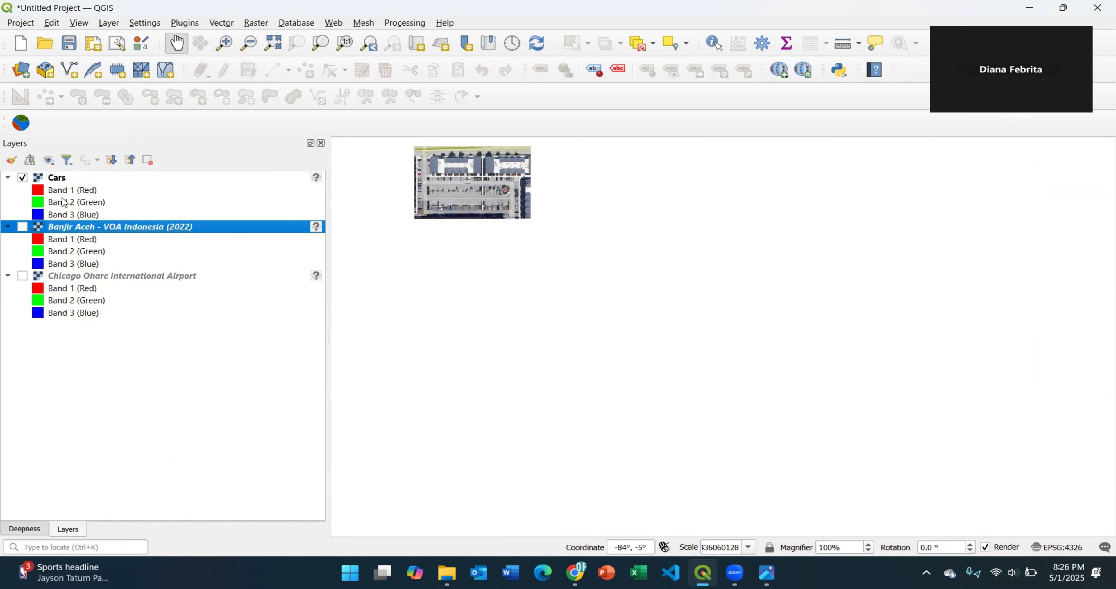
Zoom the map to the full extent of the Cars layer.
click(61, 179)
right_click(61, 178)
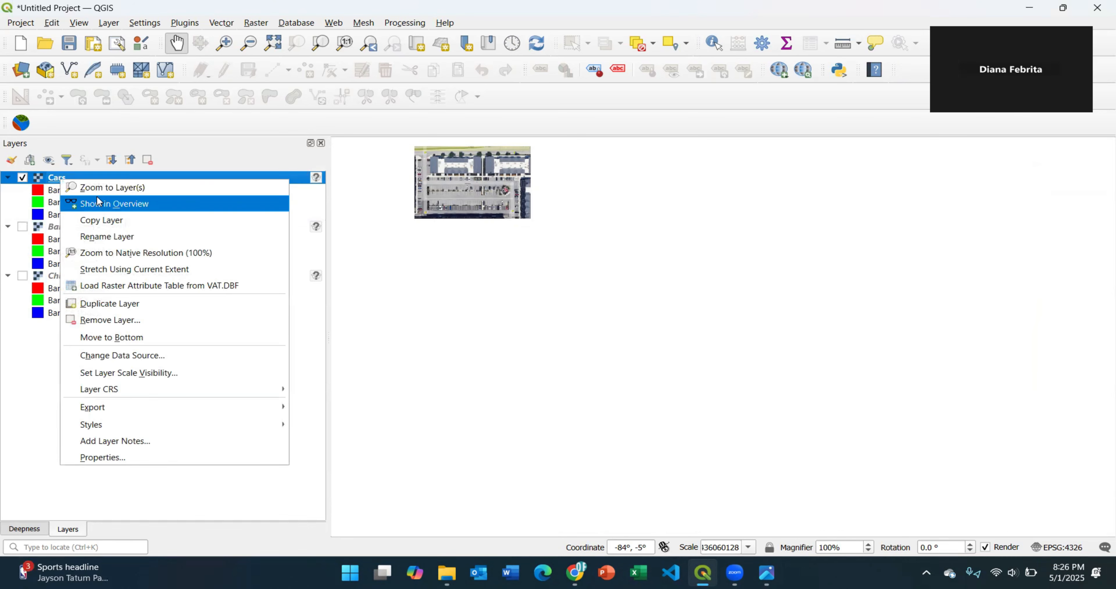
click(103, 187)
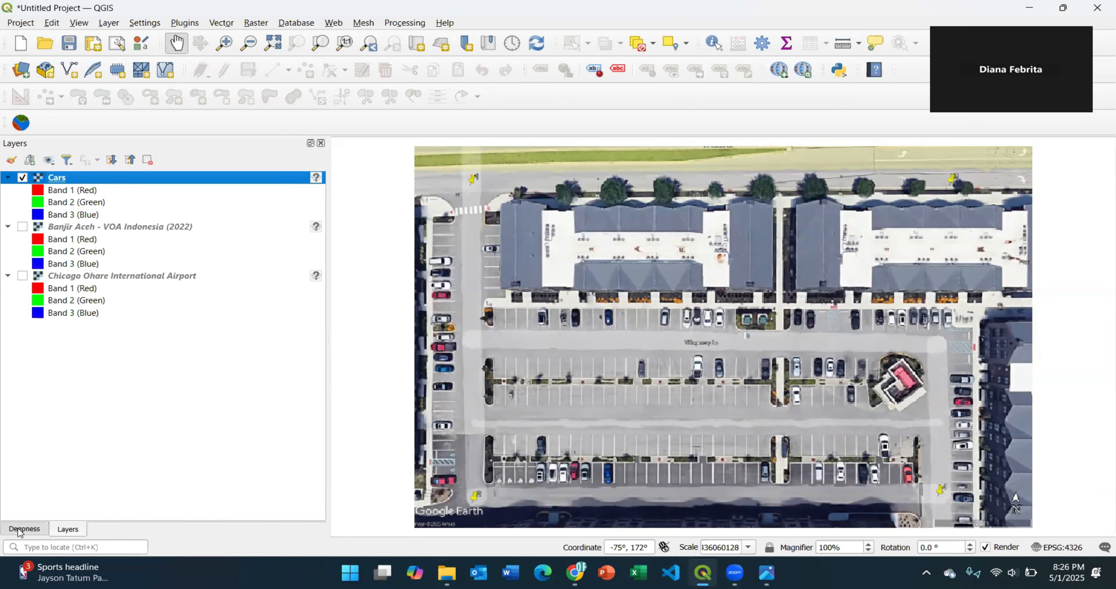
Open the Deepness plugin settings and choose Cars as the input layer.
click(184, 22)
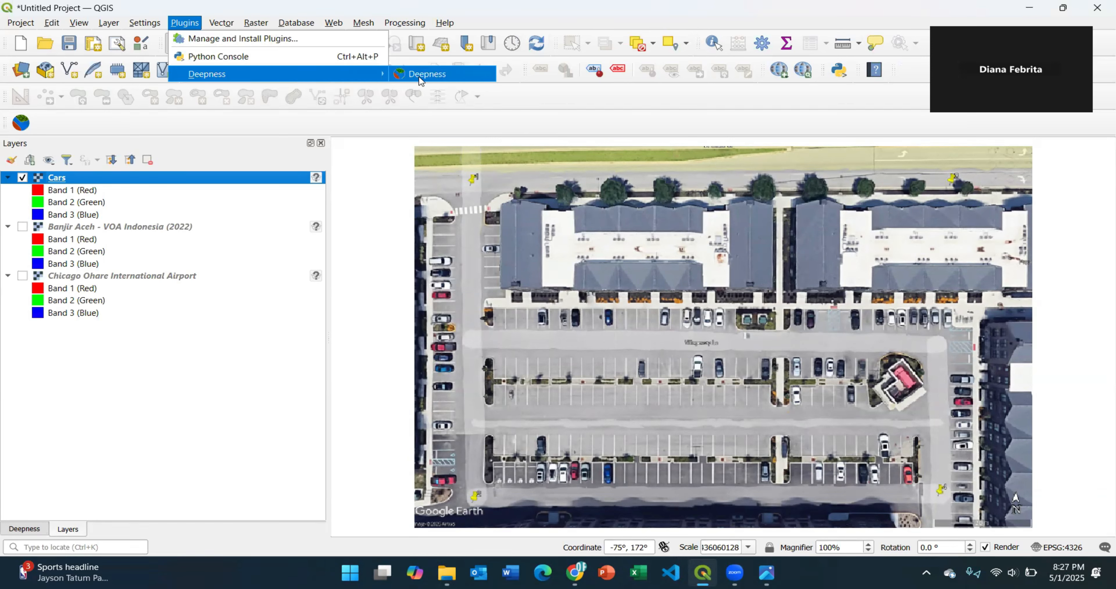
click(419, 79)
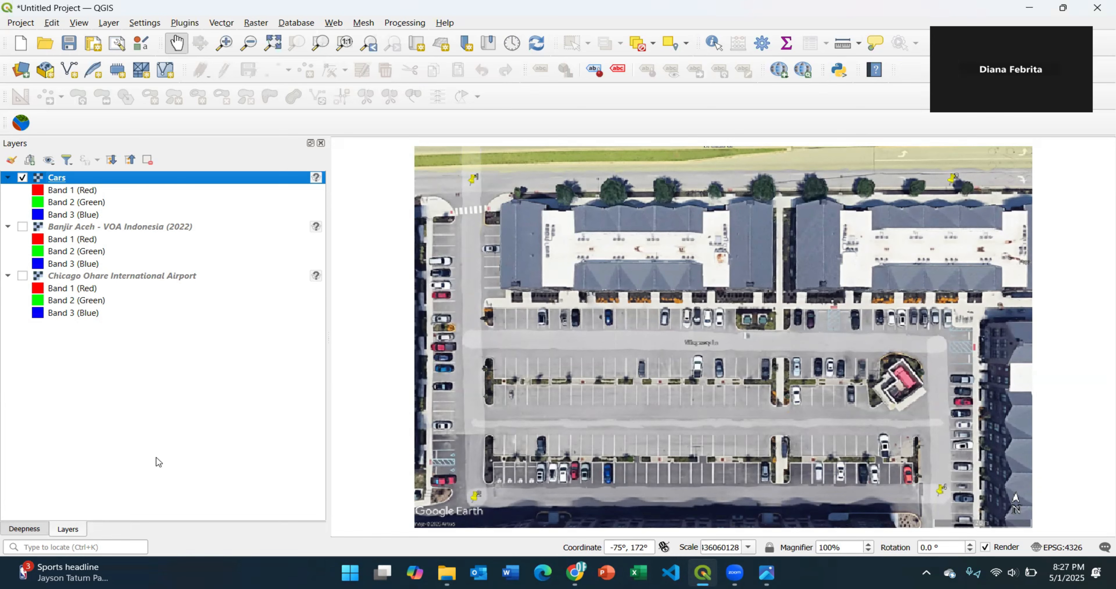
click(22, 529)
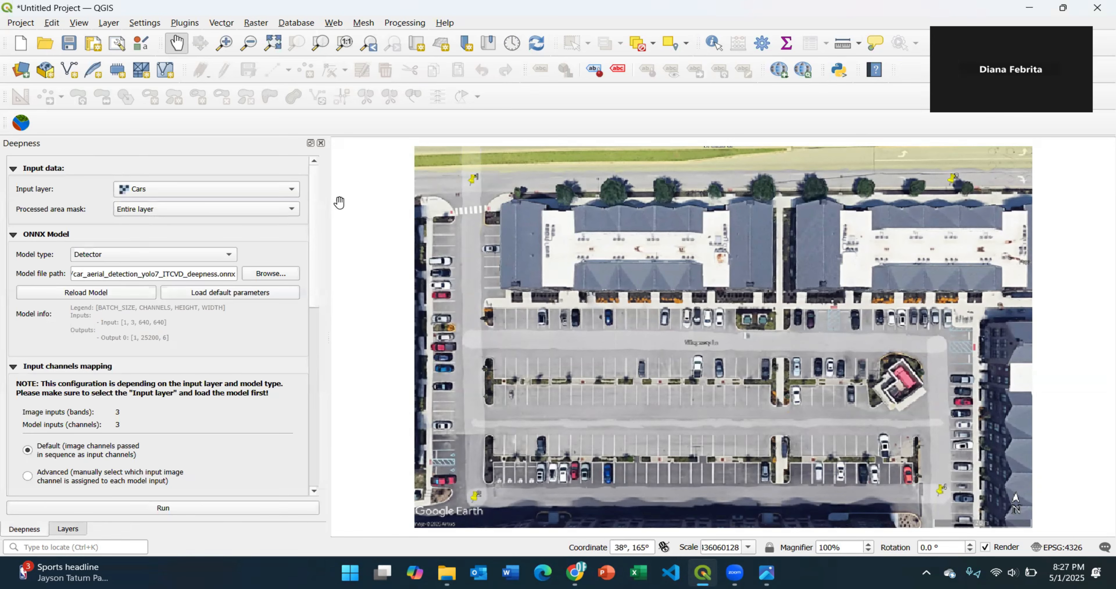
scroll(315, 194, down, 2)
scroll(316, 231, up, 2)
click(214, 198)
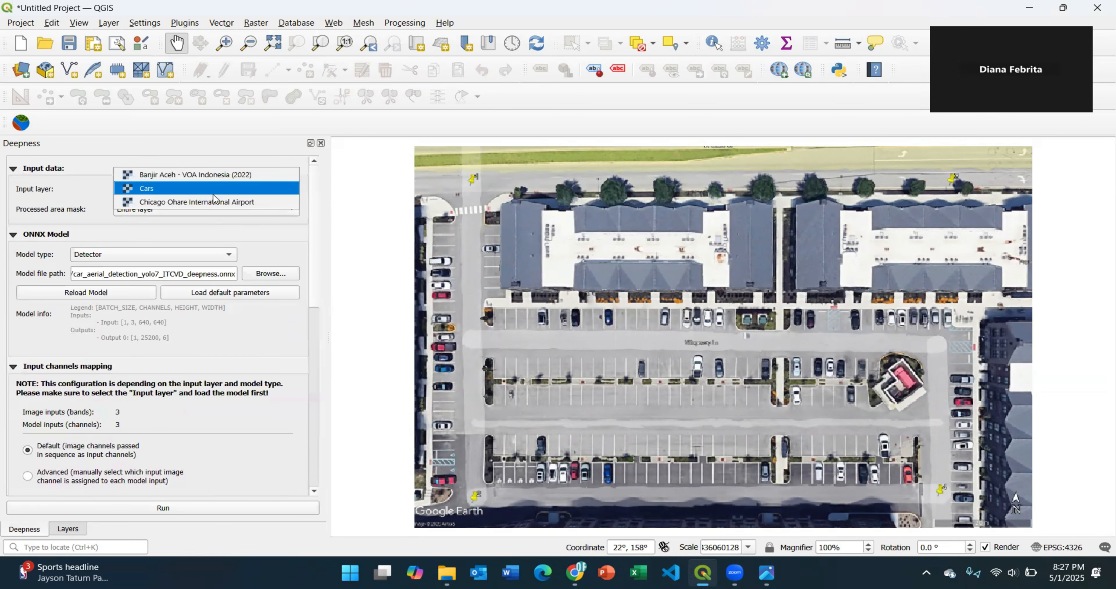
click(163, 187)
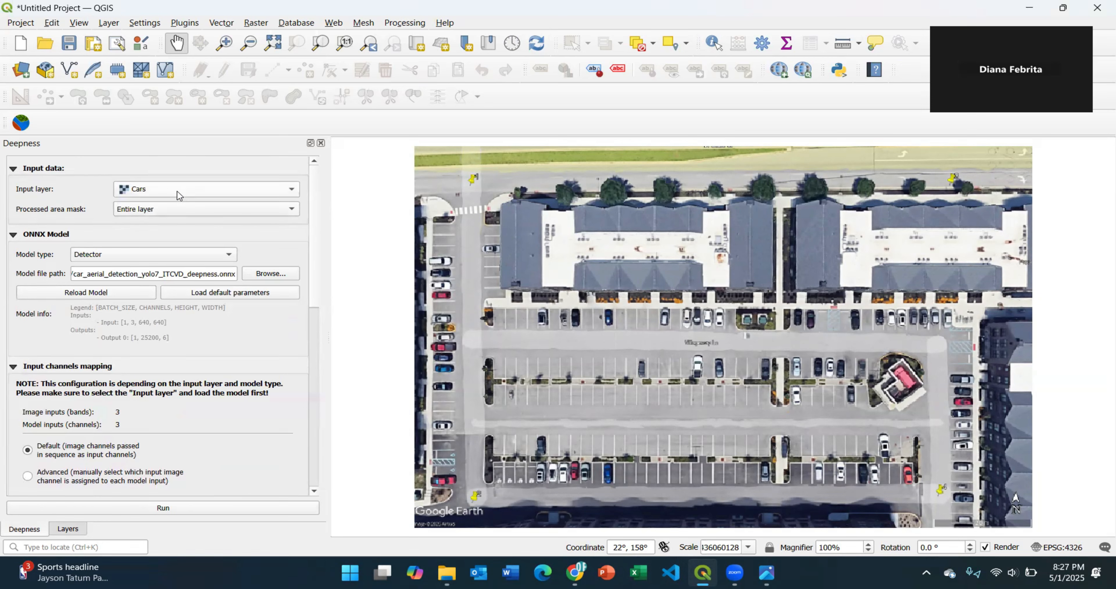
Set the processed area mask to Entire layer and the ONNX model type to Detector.
click(173, 211)
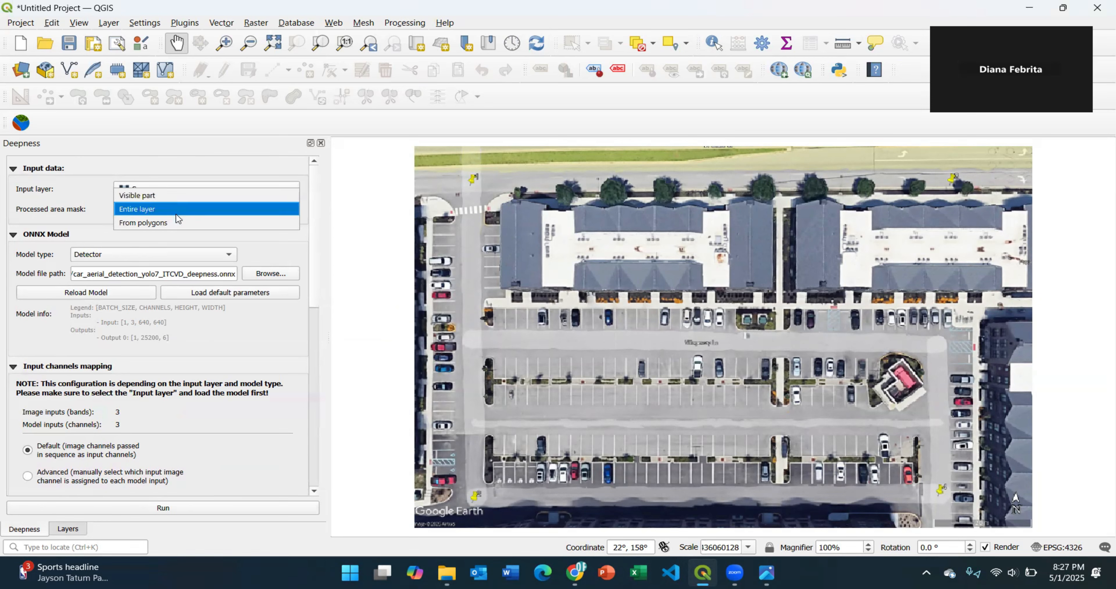
click(160, 212)
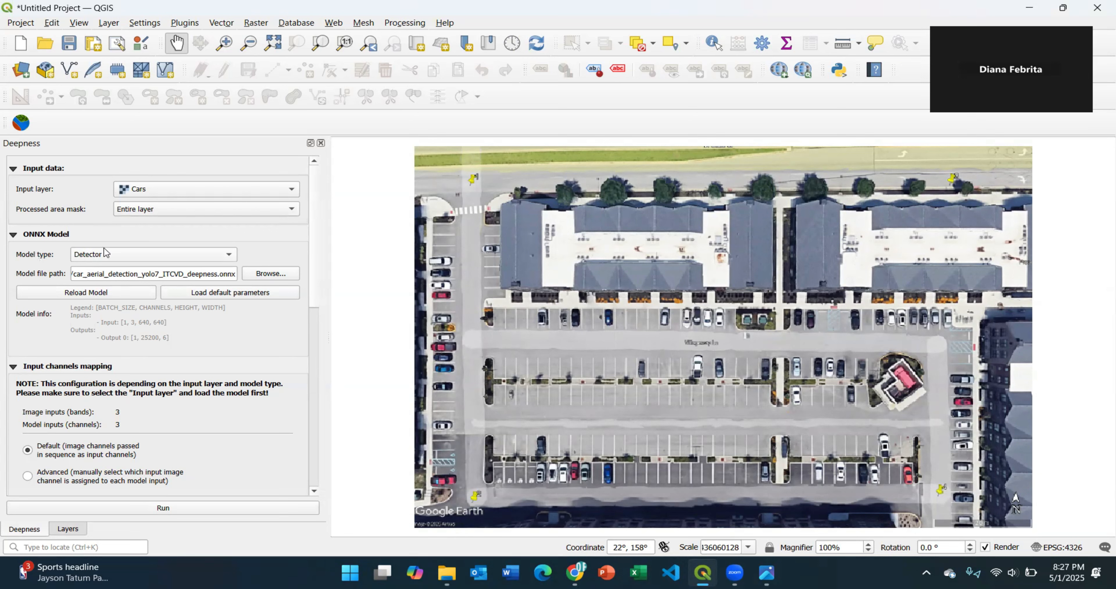
click(124, 257)
click(123, 257)
click(127, 256)
click(128, 256)
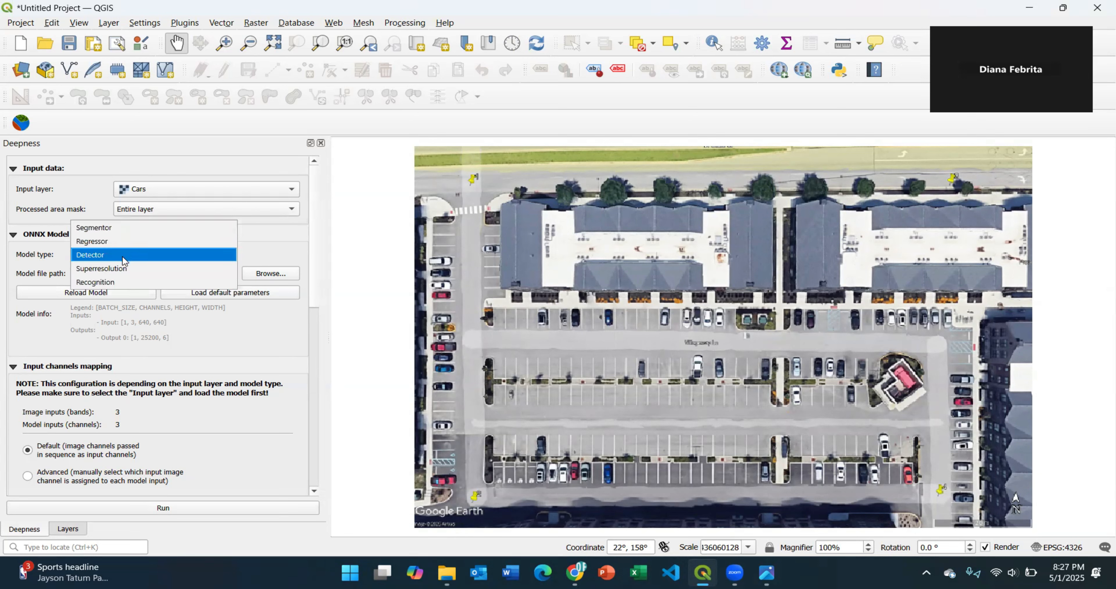
click(128, 256)
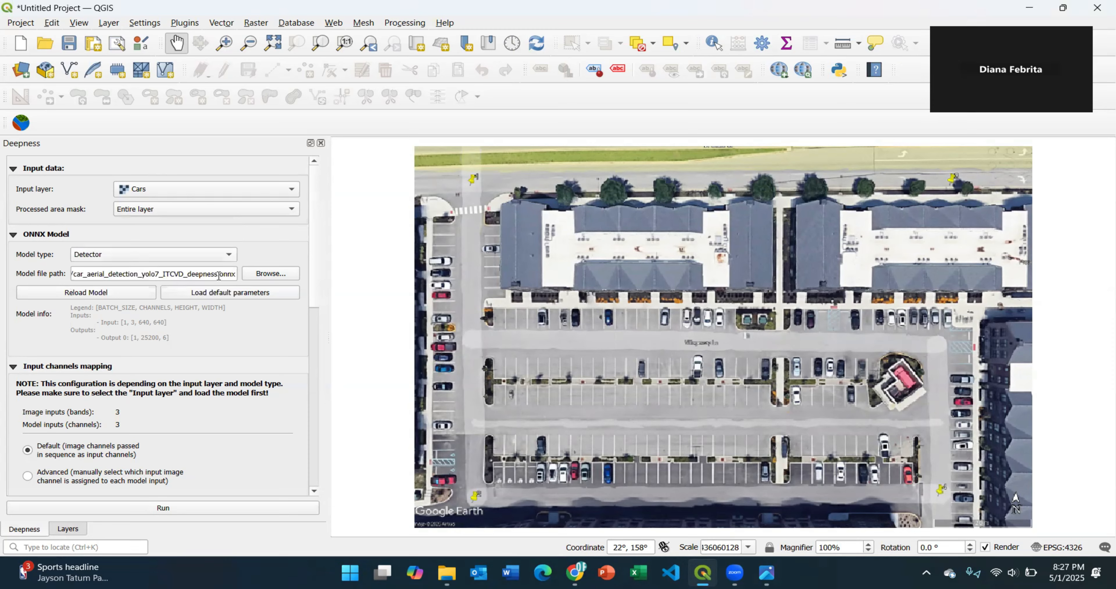
Switch to the browser's Deepness Model ZOO page, examine the segmentation and object detection models, and return to QGIS.
key(alt+Tab)
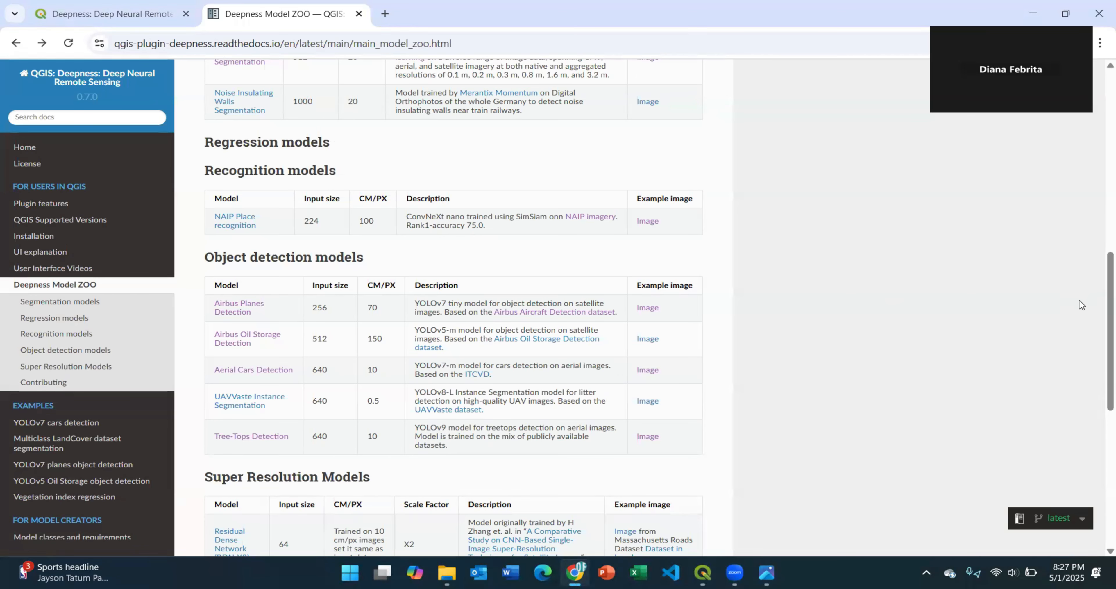
scroll(425, 223, up, 7)
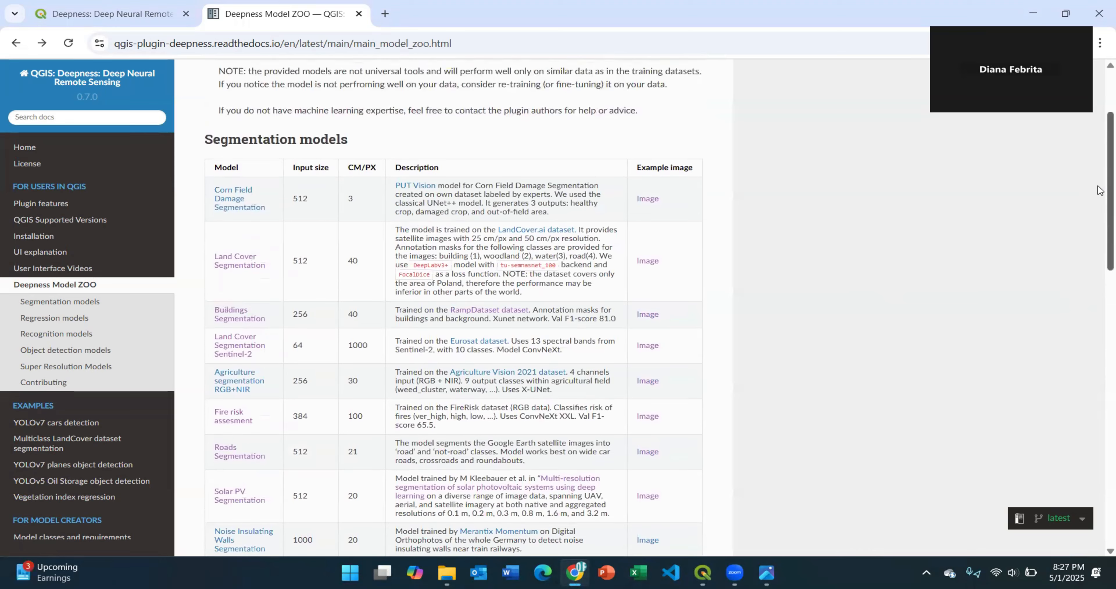
drag(204, 142, 378, 142)
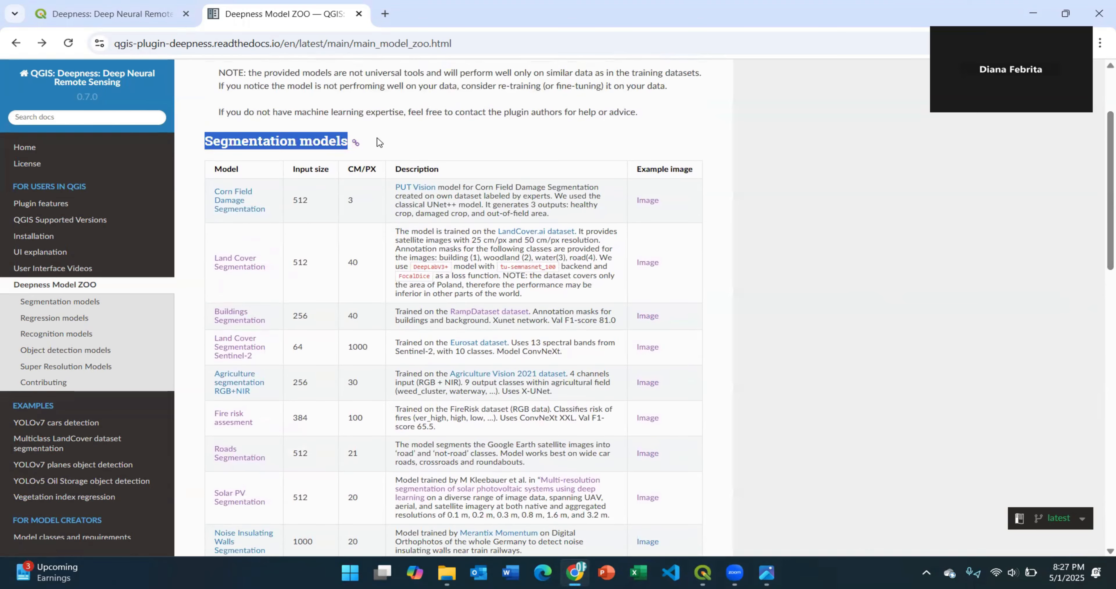
scroll(1101, 196, down, 2)
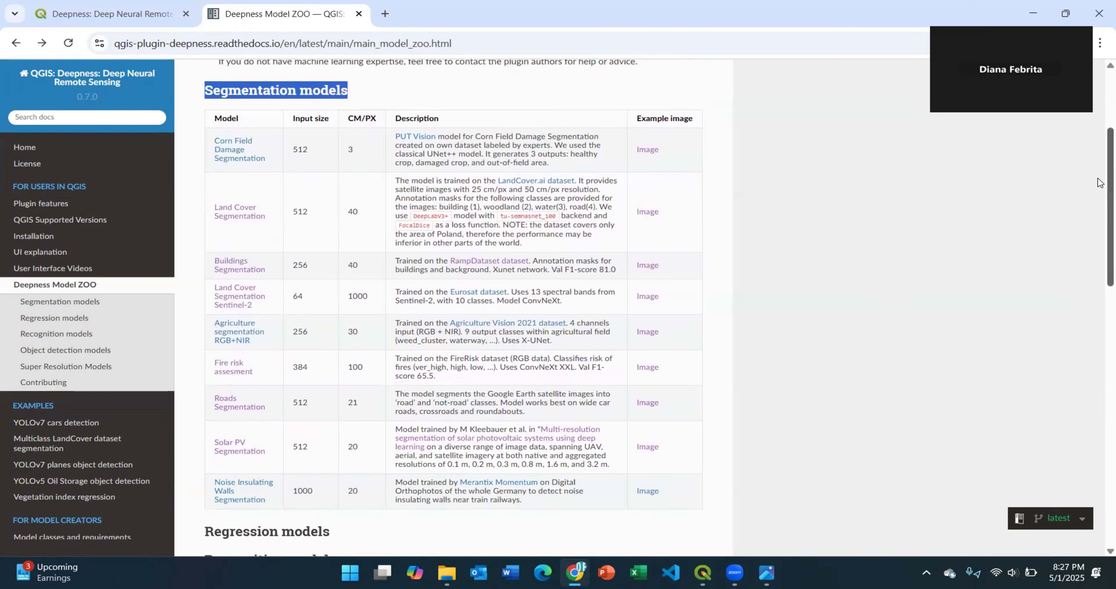
scroll(1101, 196, down, 8)
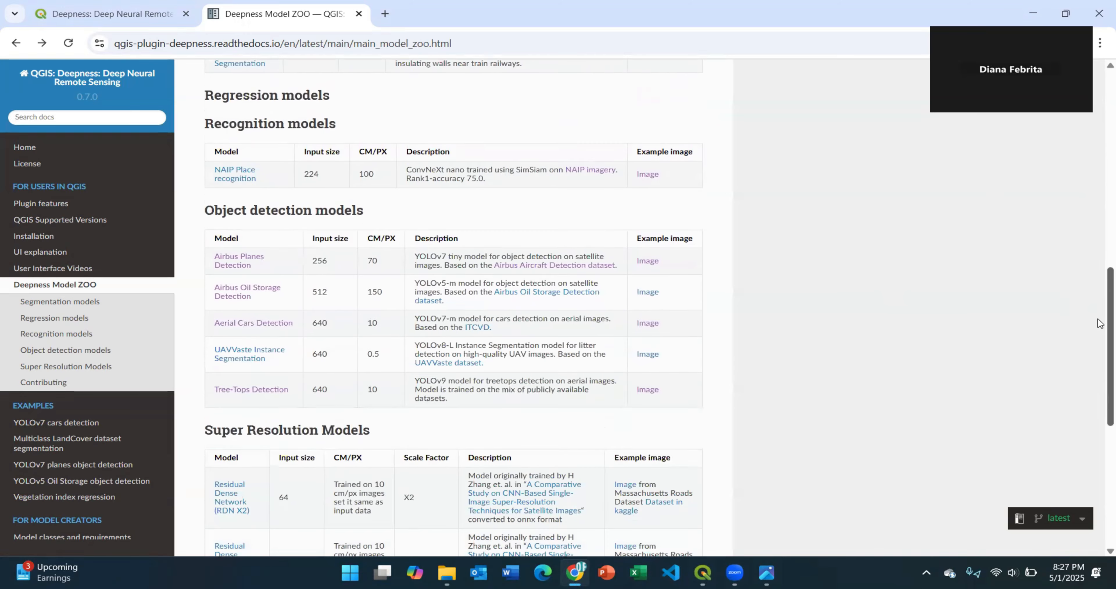
drag(249, 202, 322, 201)
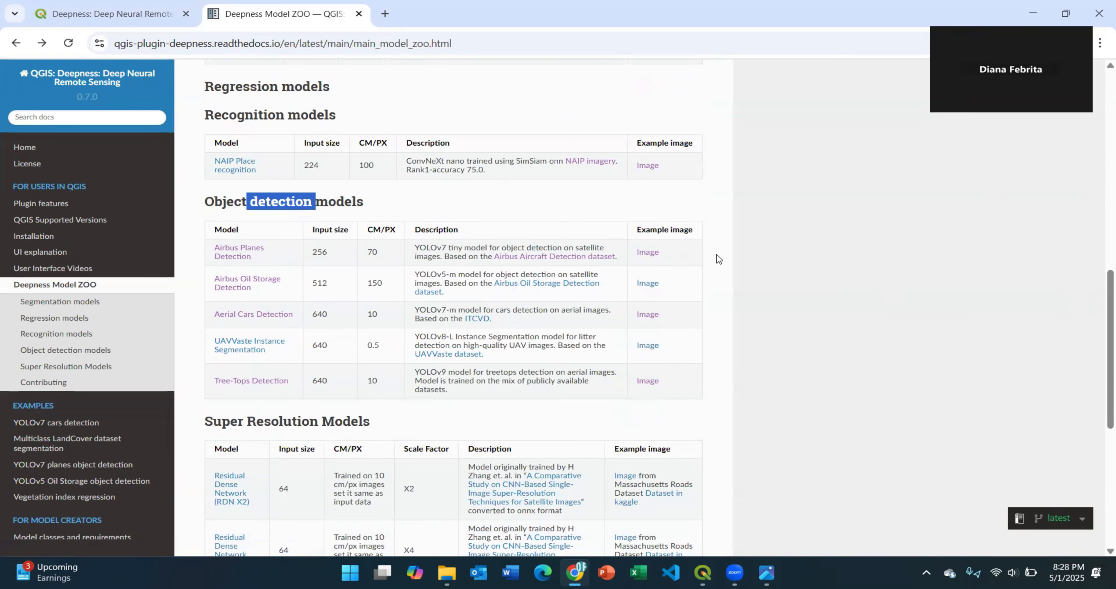
click(703, 572)
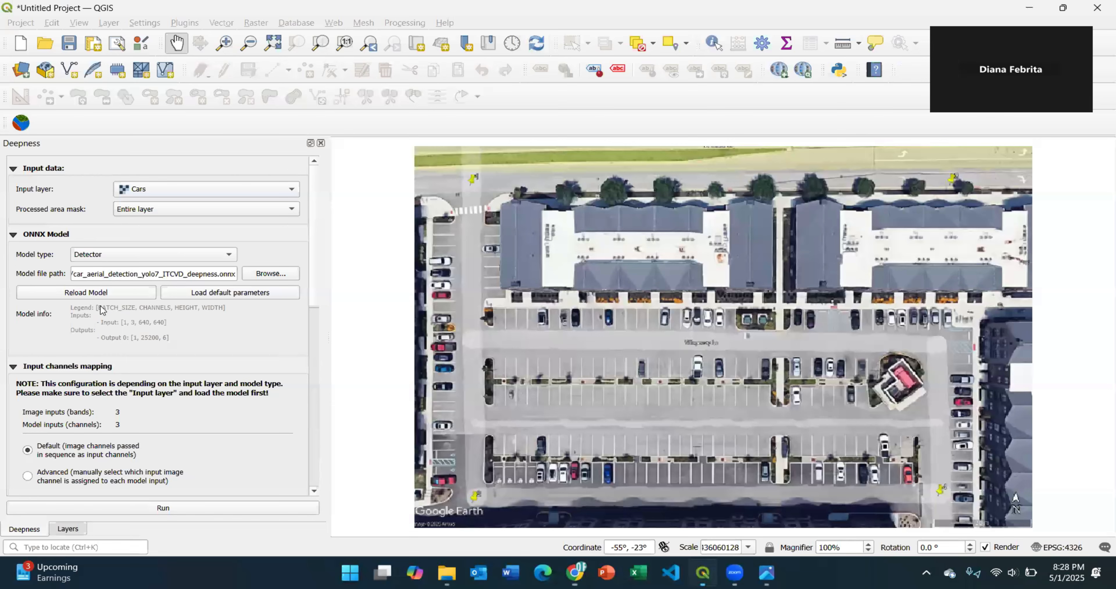
Load car_aerial_detection_yolo7_ITCVD_deepness.onnx from the IGIC Model folder as the detection model.
click(268, 273)
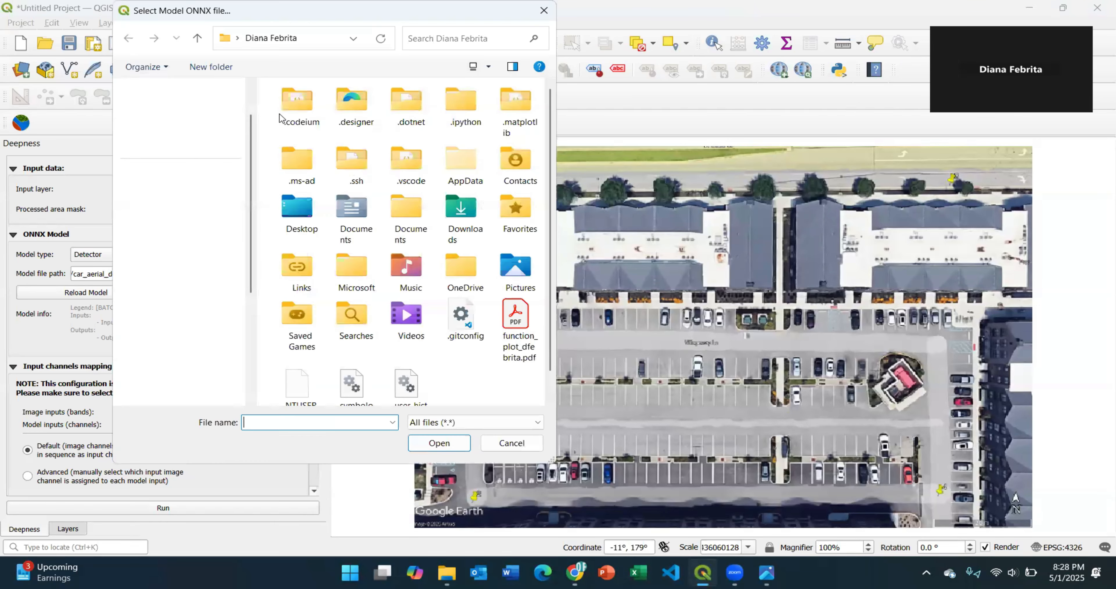
click(222, 284)
double_click(389, 138)
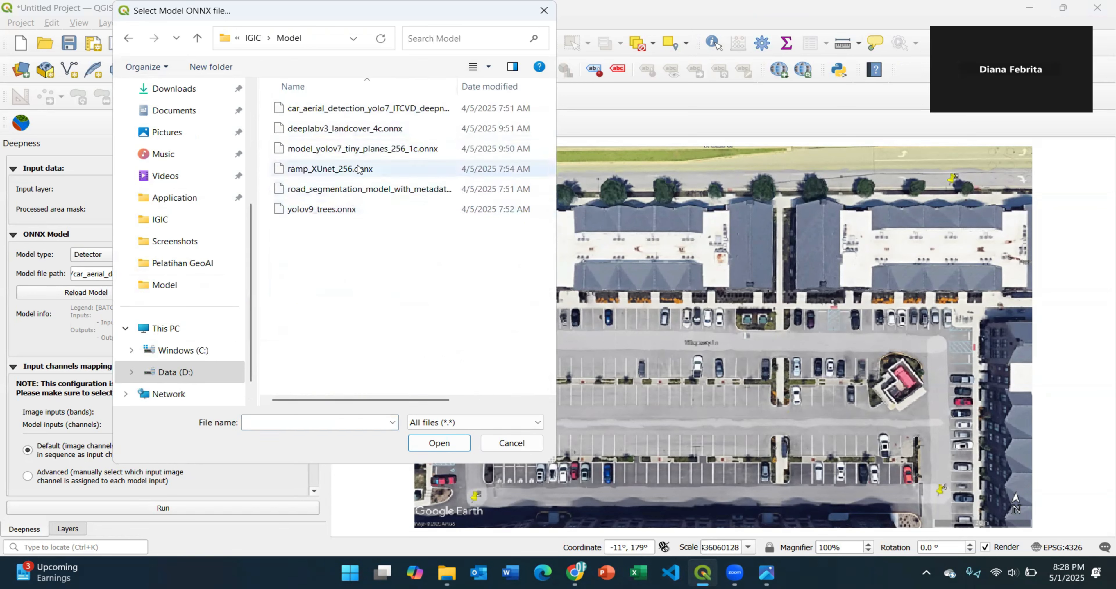
click(359, 115)
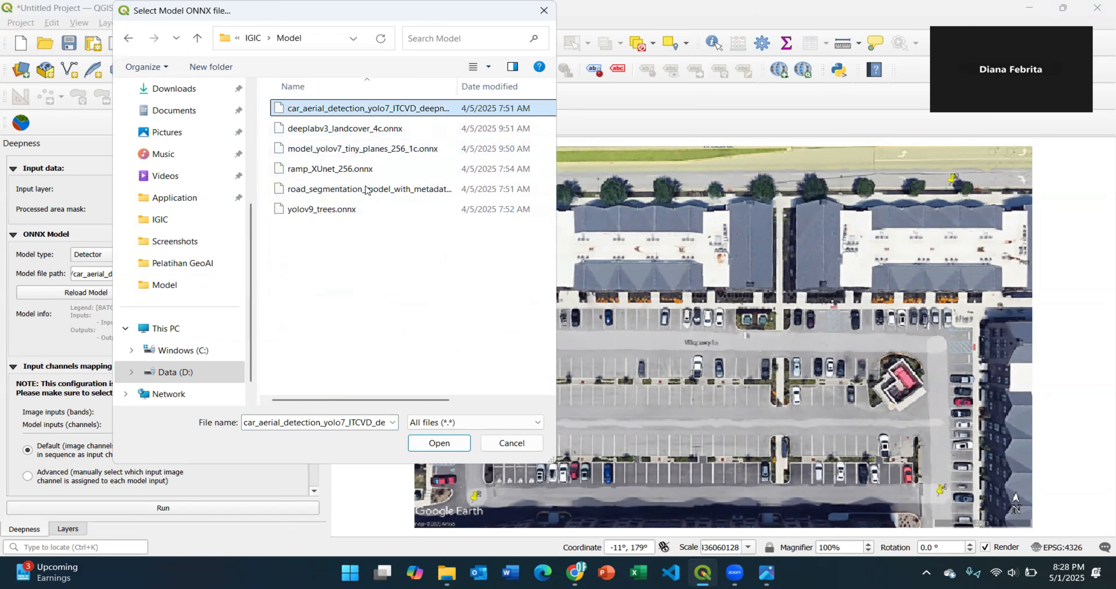
click(443, 446)
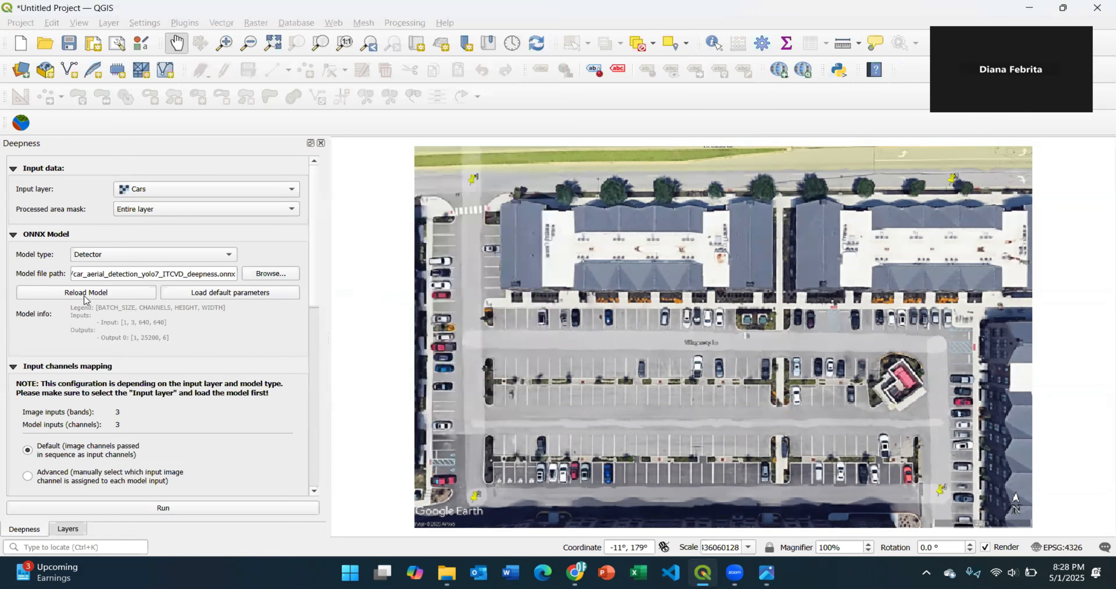
Run the car detection with a resolution of 100 cm/px and 0% tile overlap, and dismiss the result summary.
scroll(316, 265, down, 5)
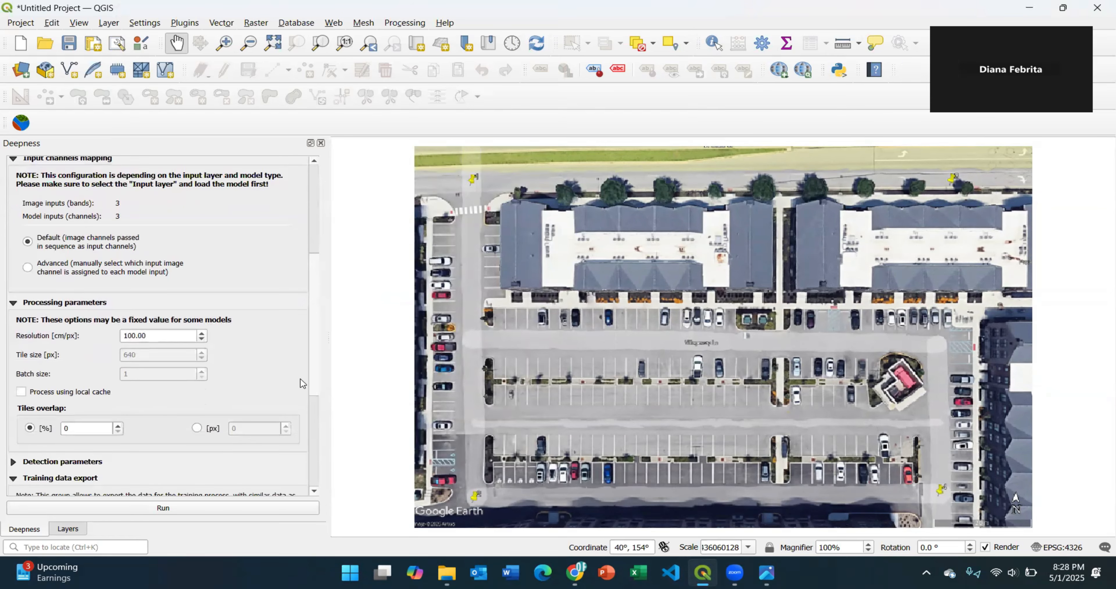
scroll(143, 265, down, 2)
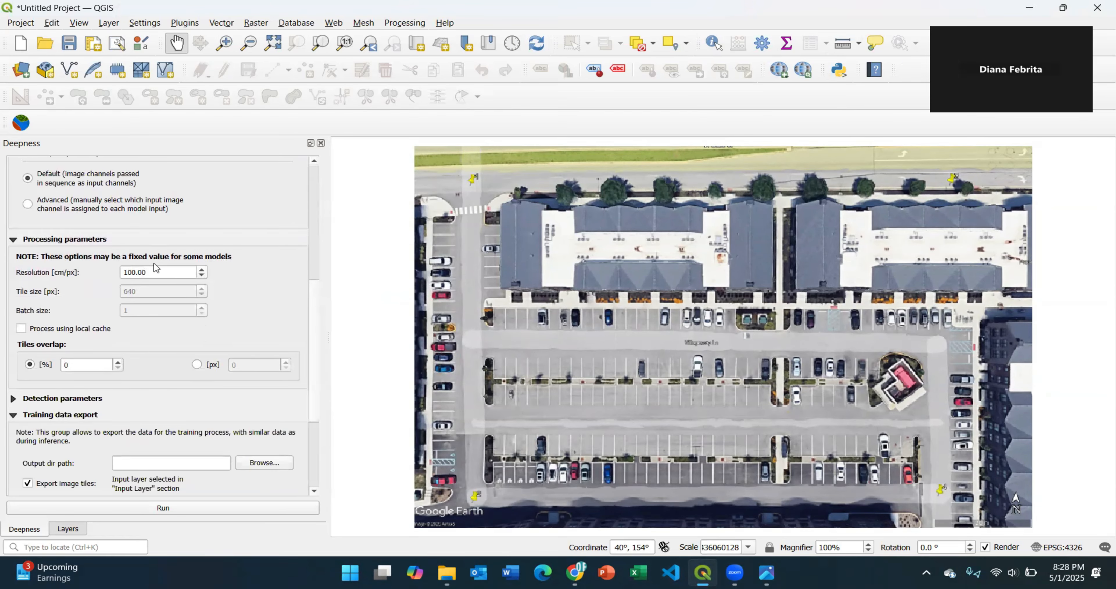
drag(150, 273, 123, 273)
click(76, 366)
scroll(309, 385, down, 5)
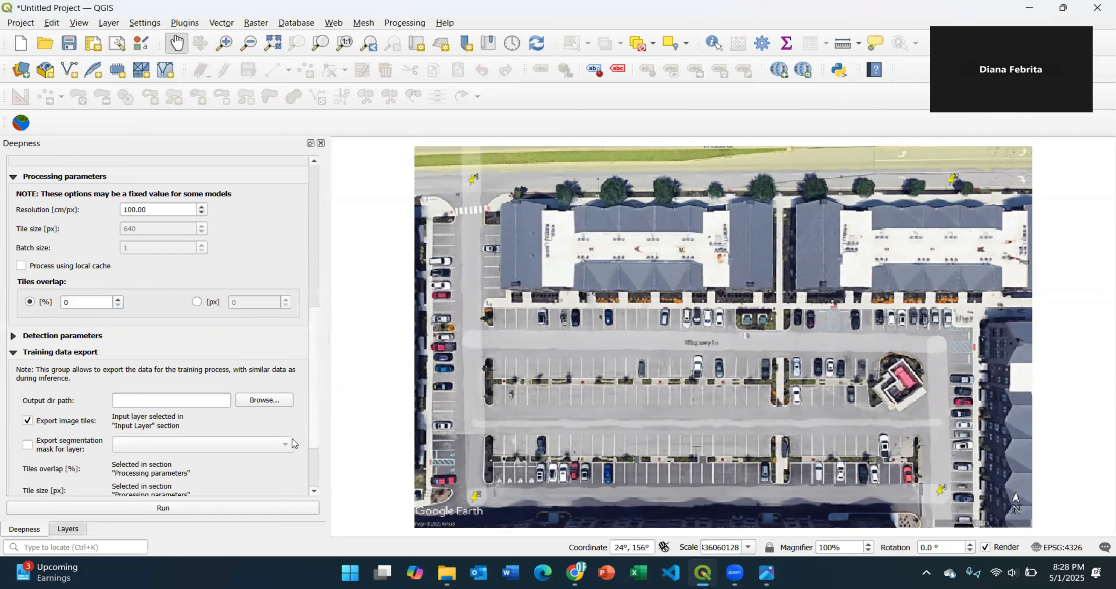
click(158, 509)
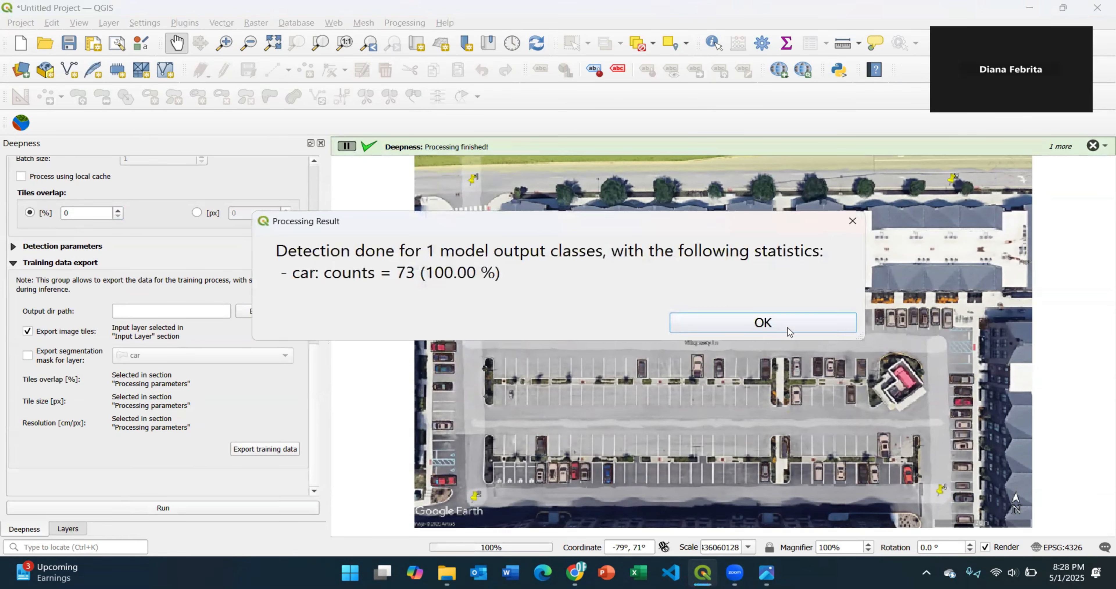
click(787, 328)
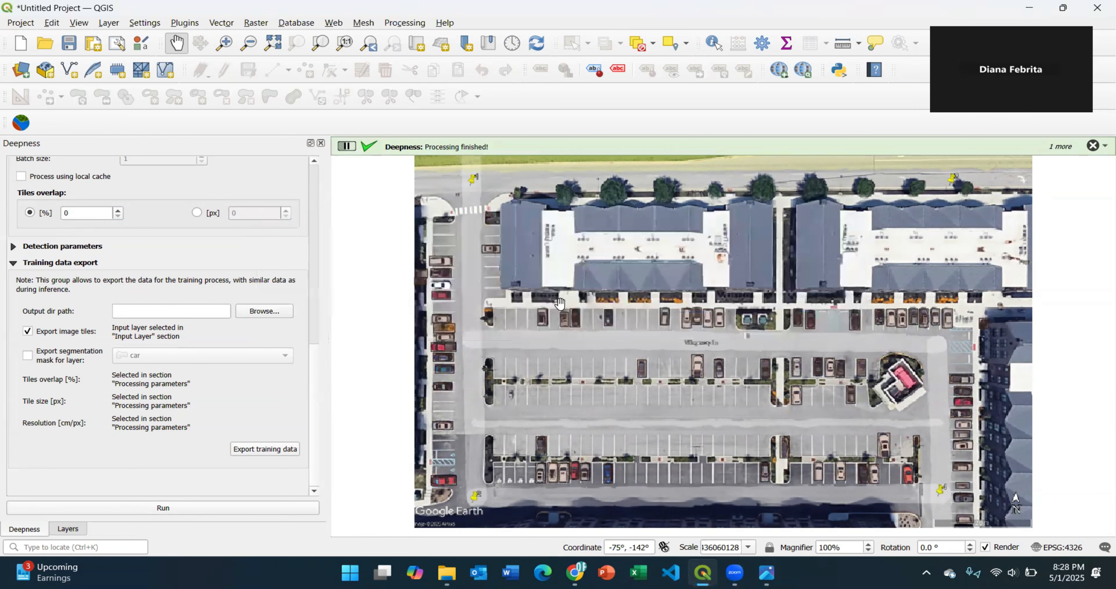
Style the car layer in the model_output group with the orange default fill symbol.
click(68, 528)
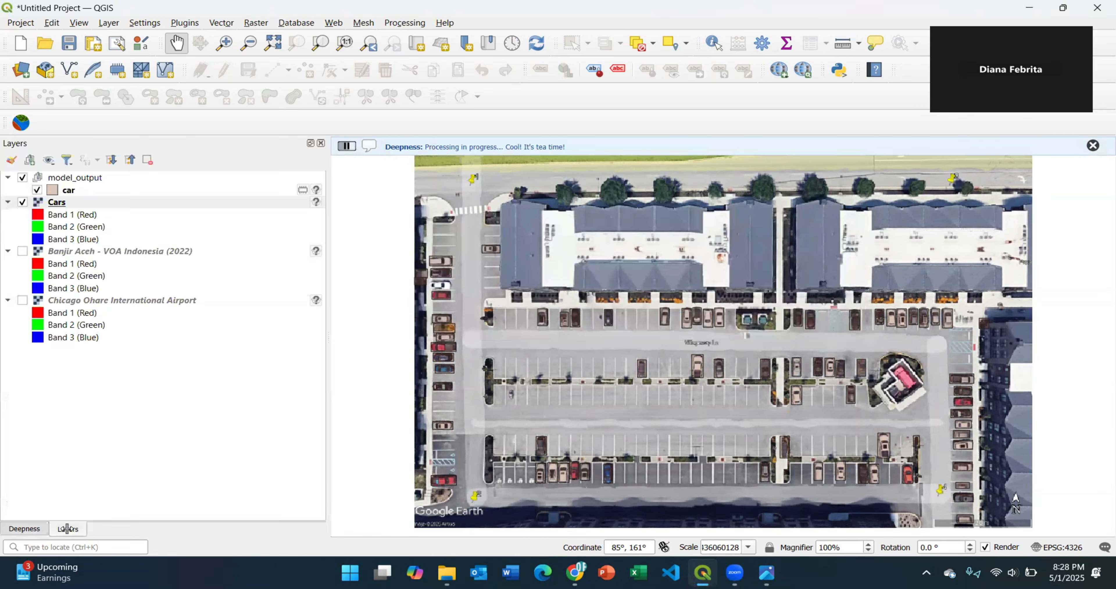
click(52, 190)
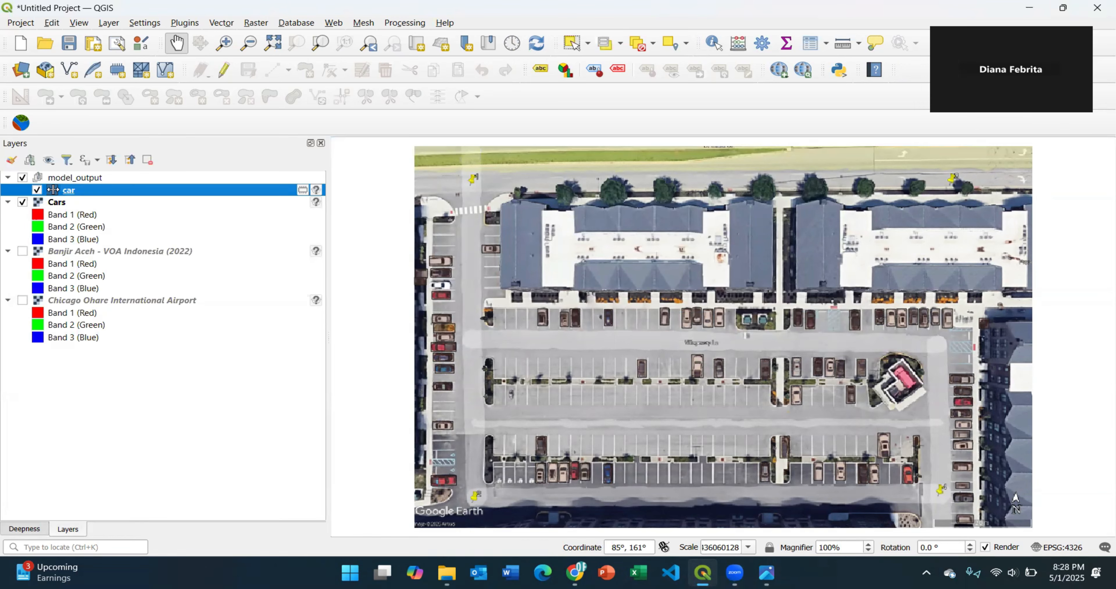
double_click(53, 190)
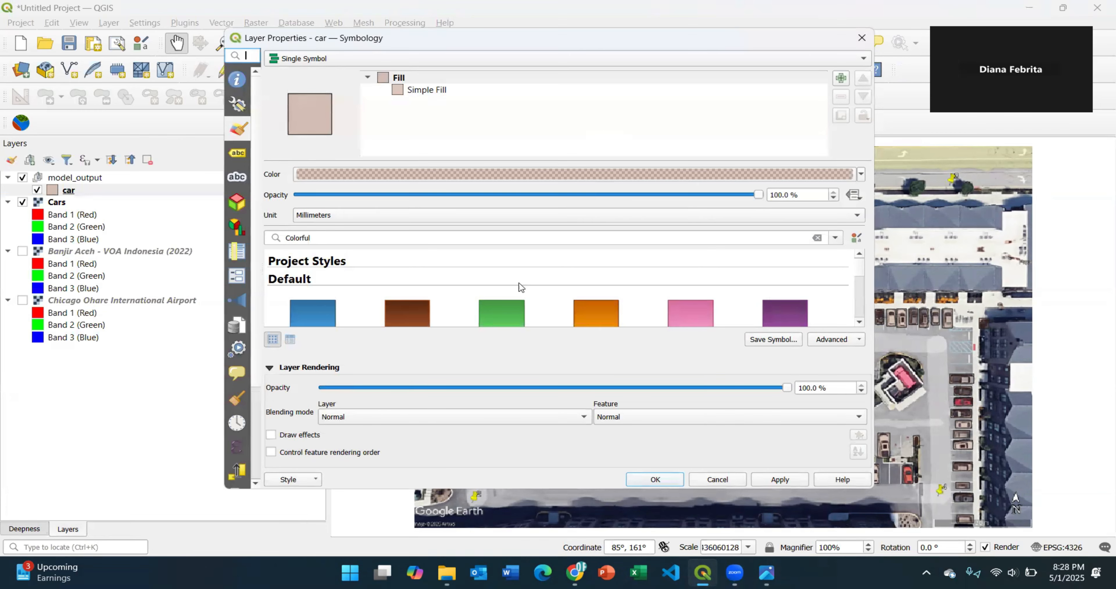
click(593, 308)
click(671, 478)
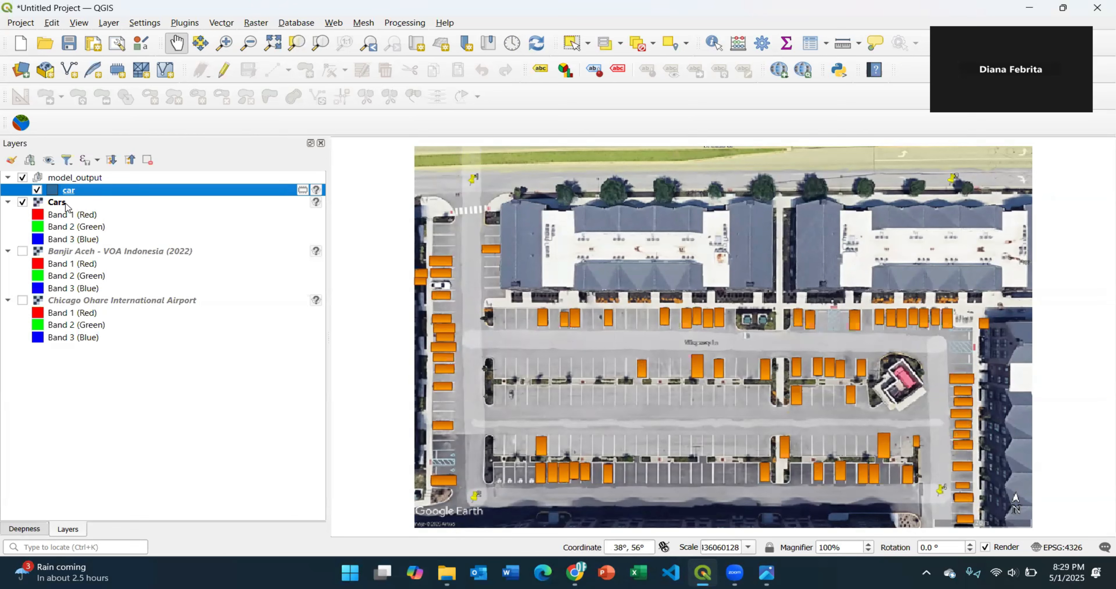
Toggle the car detections to compare them with the image, and hide the car detections and the Cars layer.
click(37, 191)
click(37, 191)
click(37, 190)
click(37, 190)
click(37, 191)
click(37, 191)
click(38, 191)
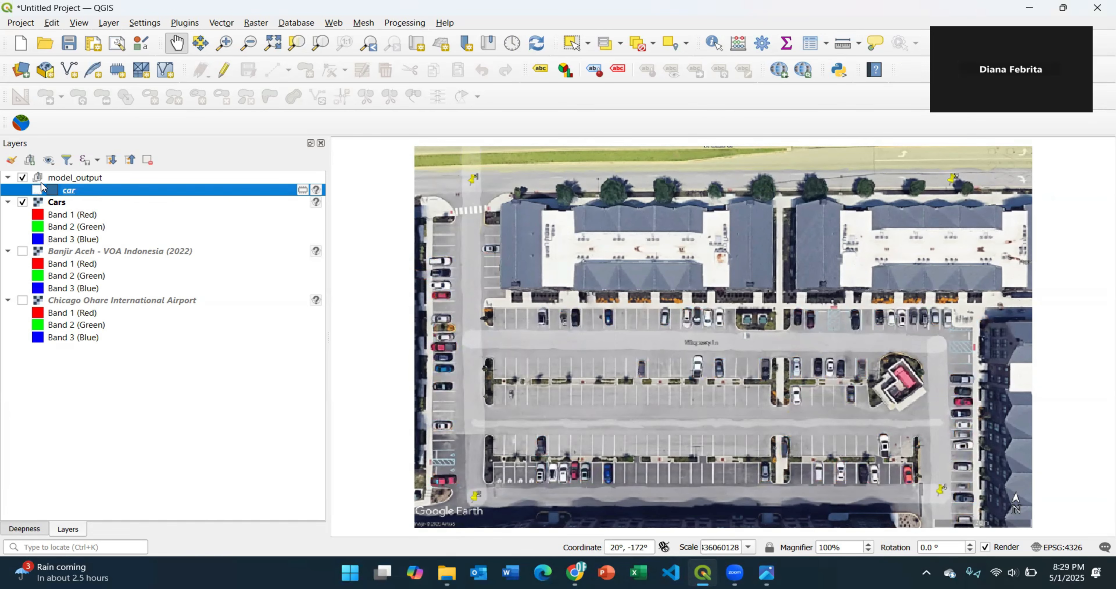
click(23, 202)
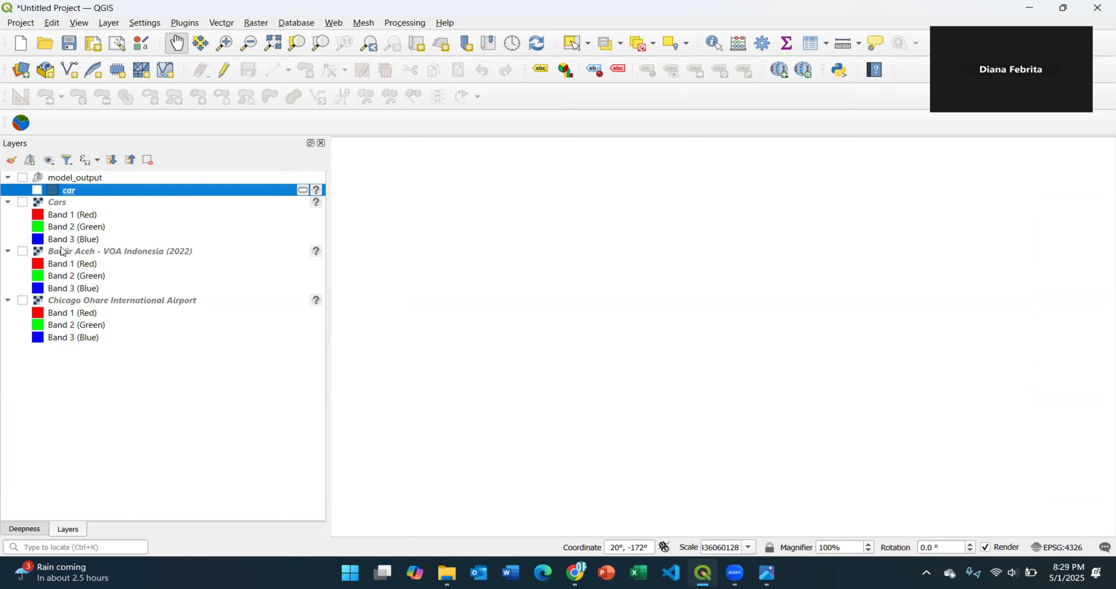
Show the Banjir Aceh - VOA Indonesia (2022) layer and zoom the map to it.
click(23, 251)
click(79, 251)
right_click(80, 252)
click(172, 260)
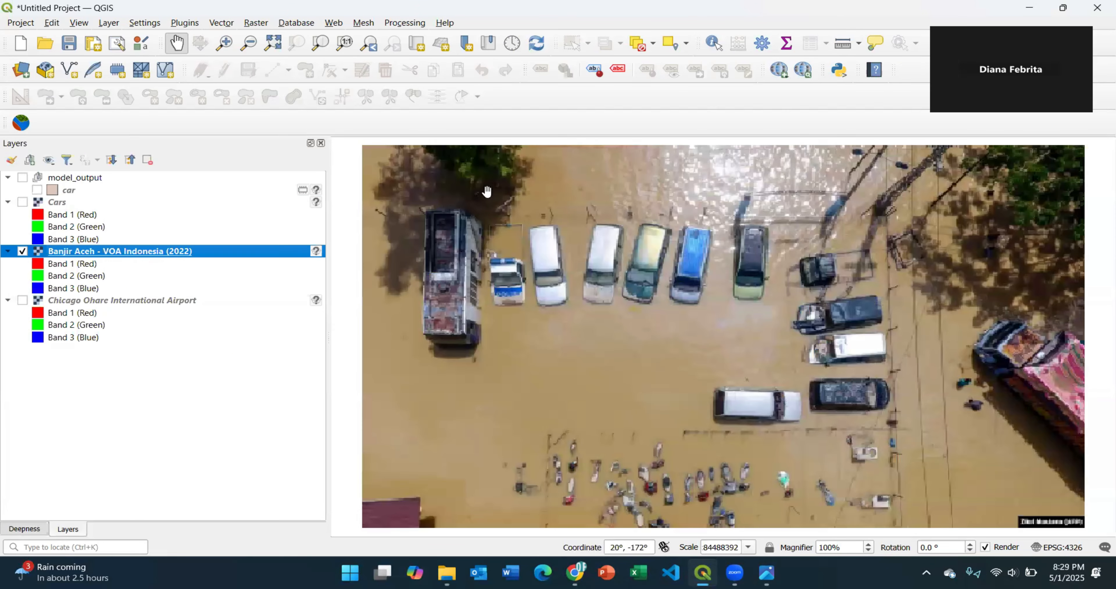
Set the Deepness input layer to Banjir Aceh - VOA Indonesia (2022) and keep Detector as the model type.
click(26, 529)
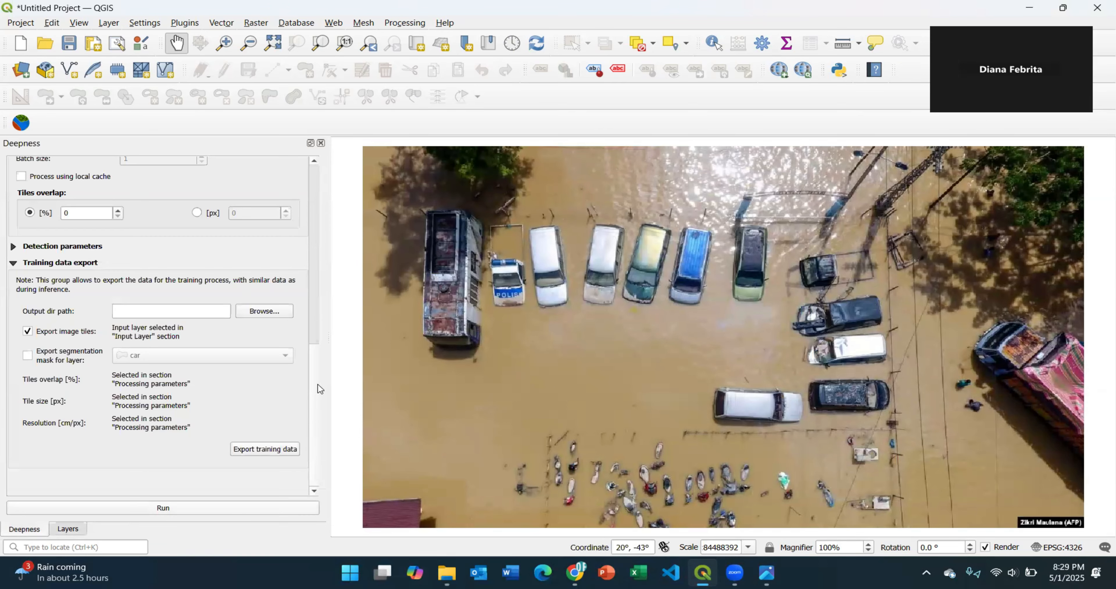
scroll(196, 186, up, 15)
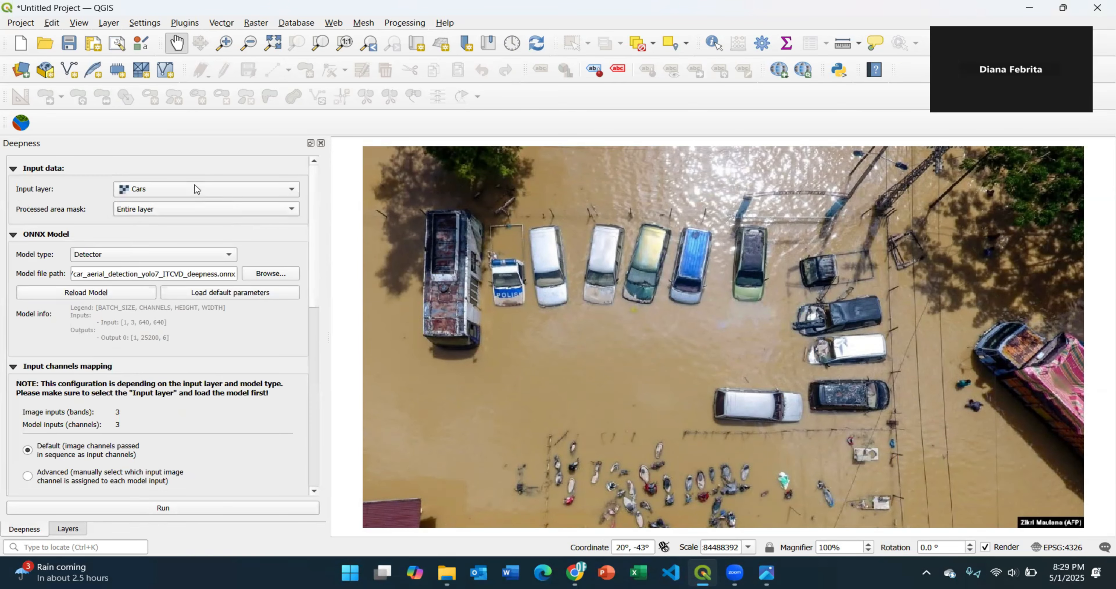
click(196, 189)
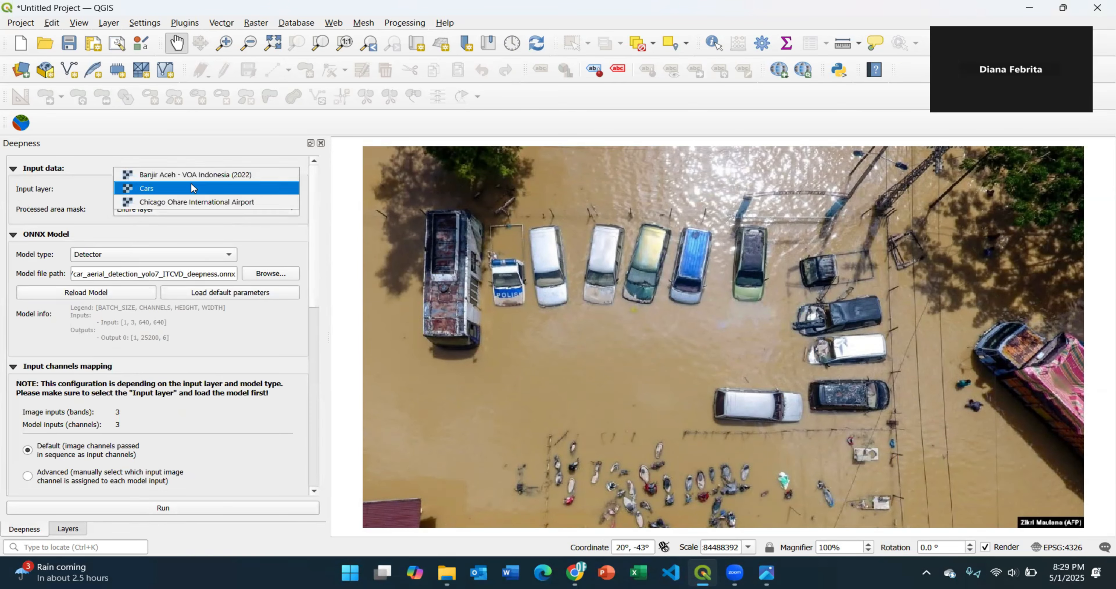
click(157, 175)
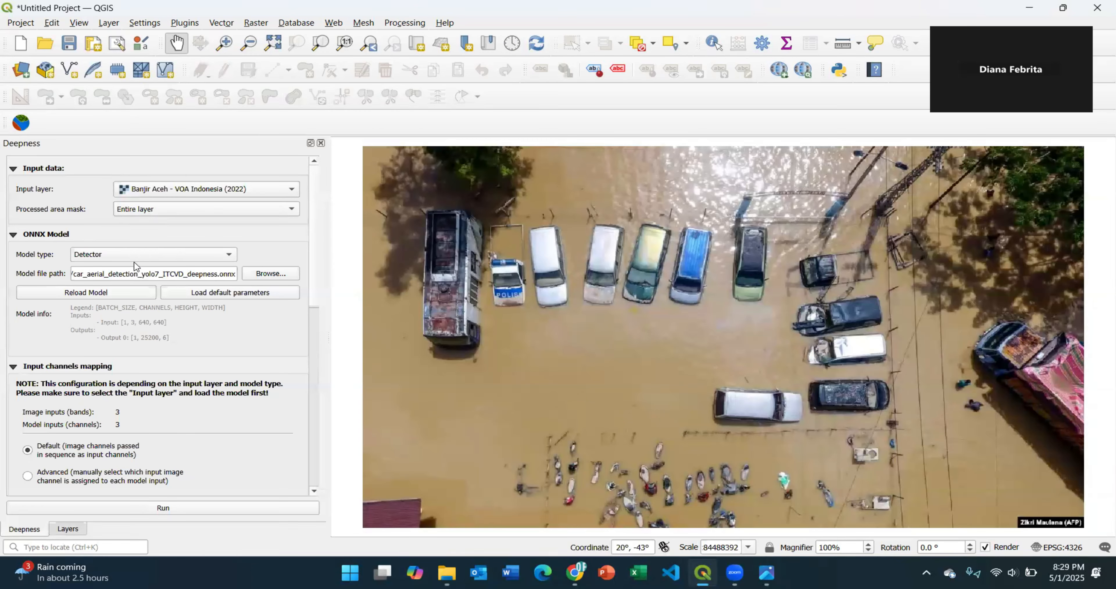
click(98, 258)
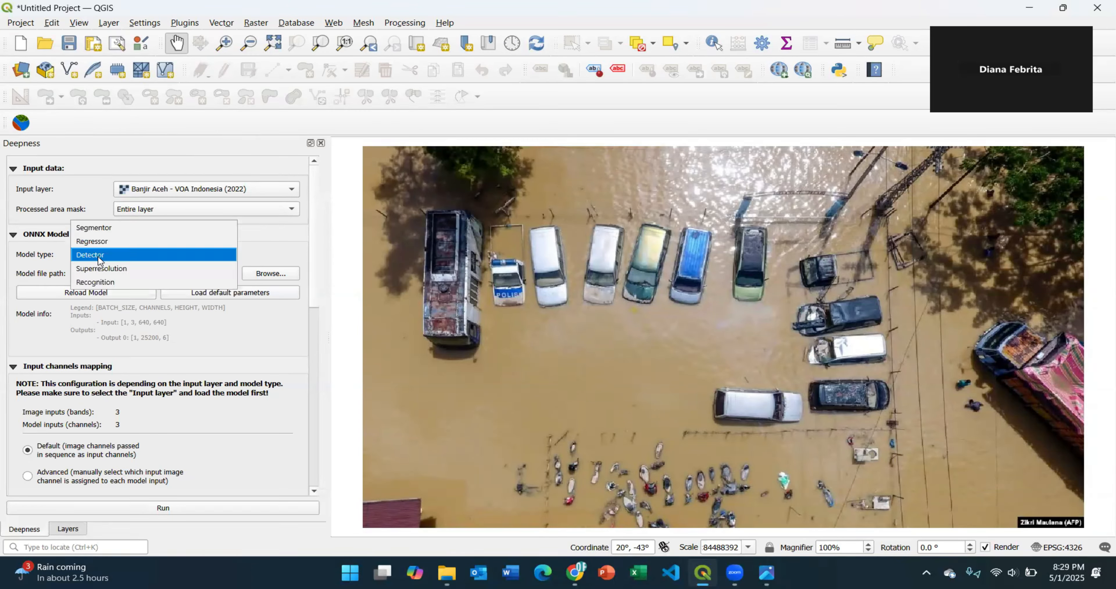
click(99, 256)
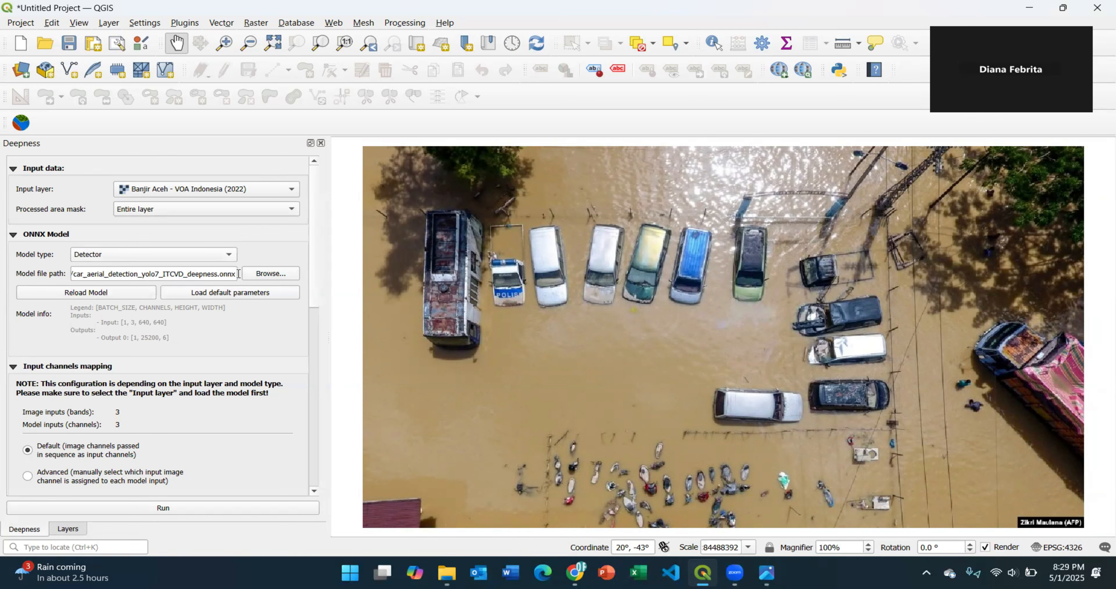
Run the car detection on the flood image with a resolution of 100 cm/px and dismiss the result summary.
drag(318, 278, 310, 373)
drag(153, 320, 85, 310)
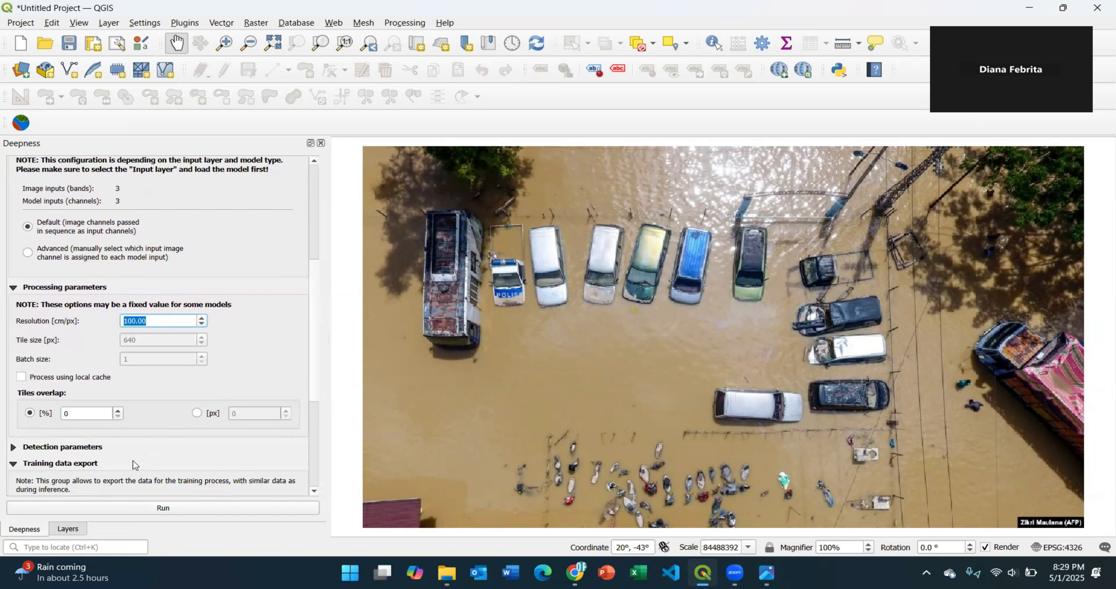
click(153, 510)
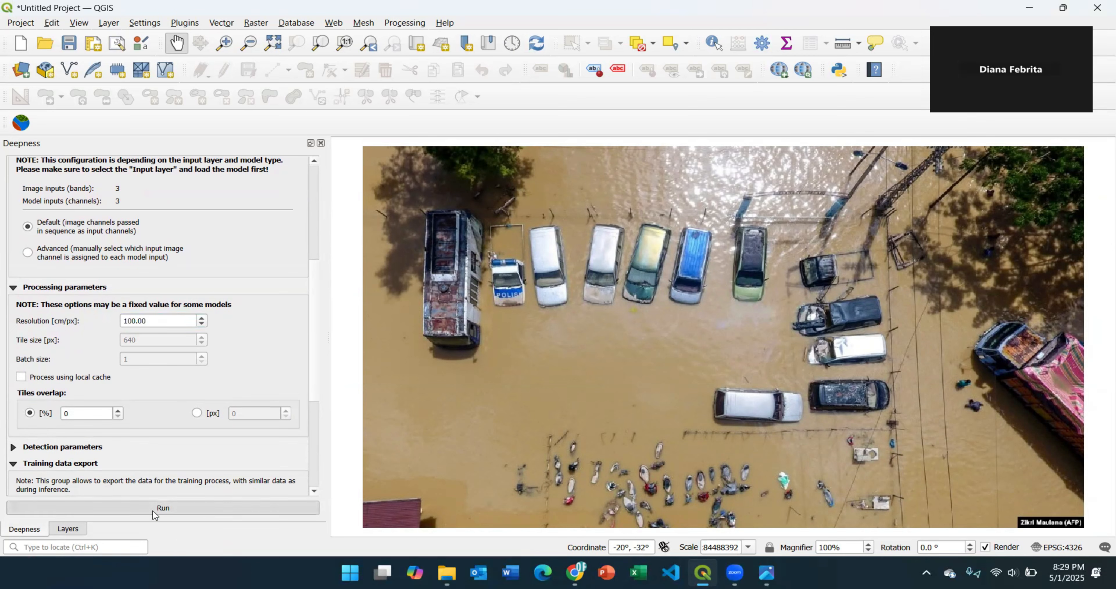
click(727, 325)
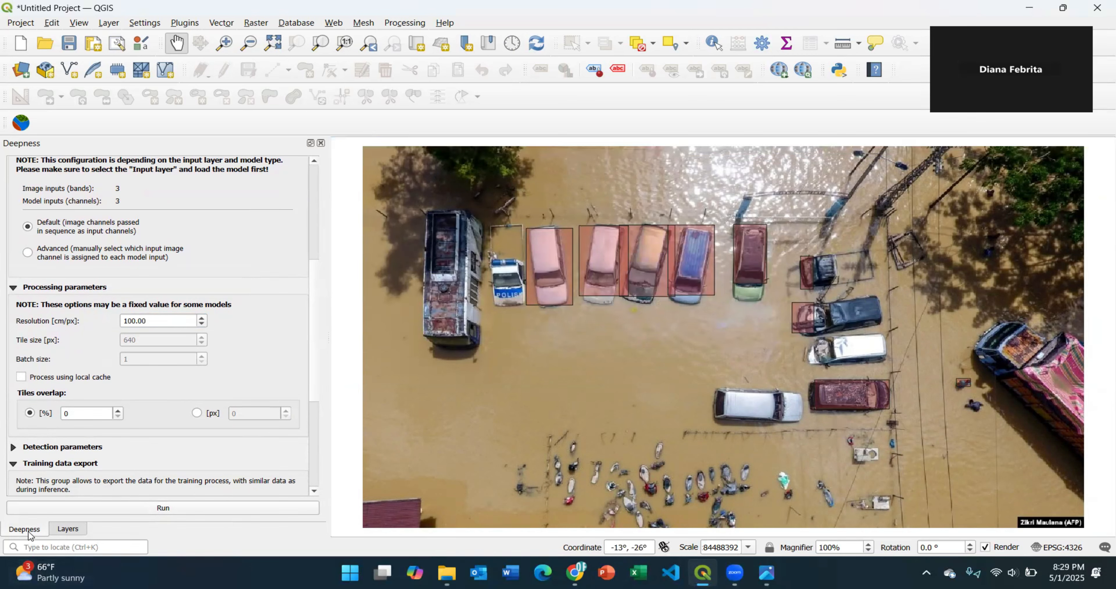
Hide the newest car detection group, rerun the detection with a resolution of 300 cm/px, and dismiss the result summary.
click(64, 528)
click(23, 177)
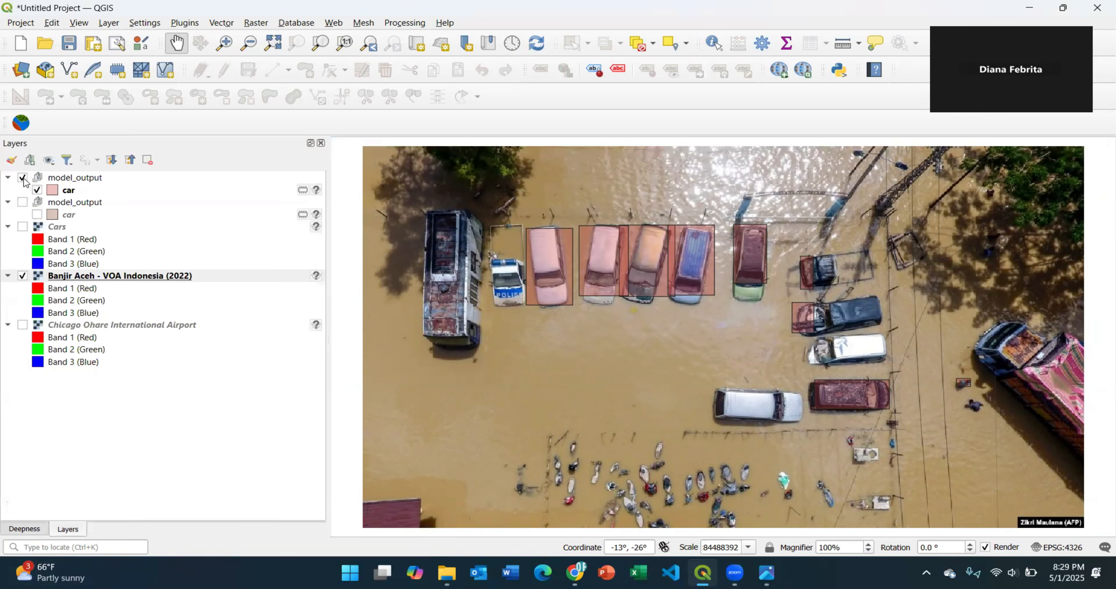
click(24, 531)
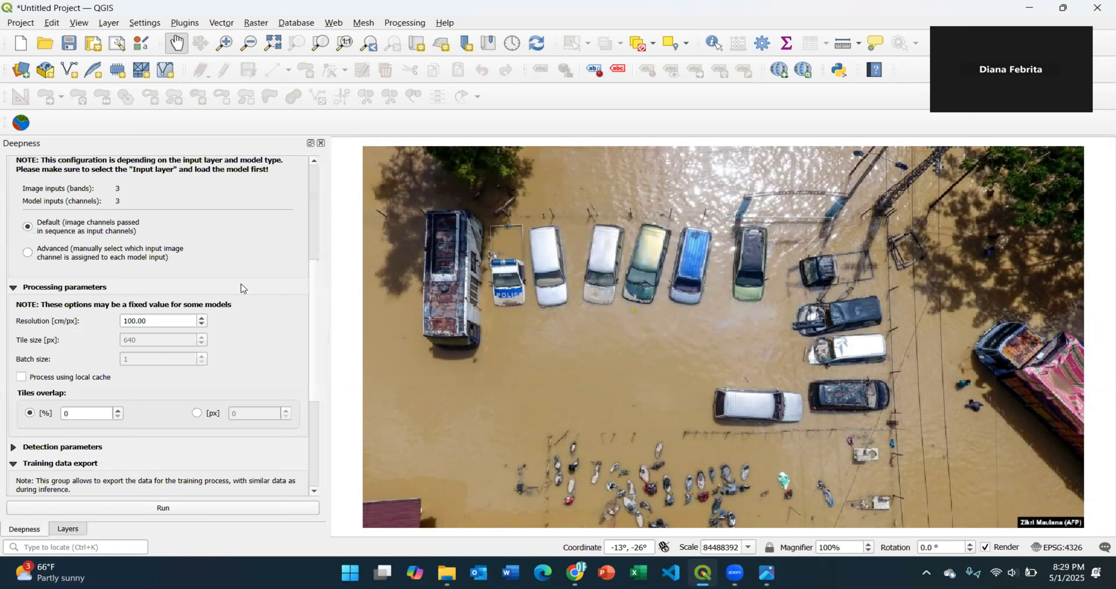
double_click(170, 323)
text(300)
click(125, 506)
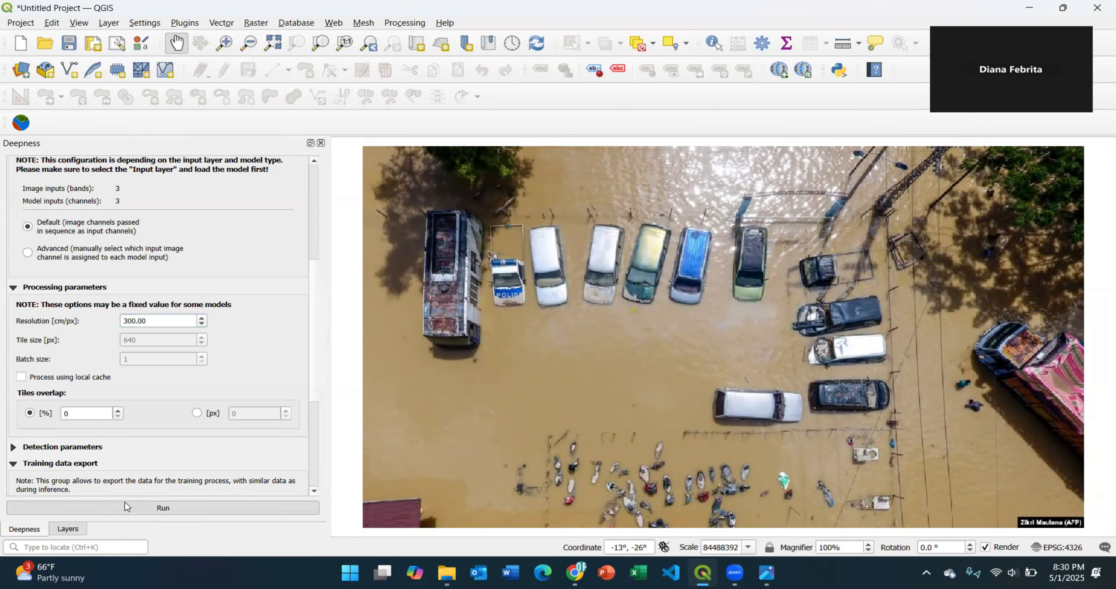
click(720, 316)
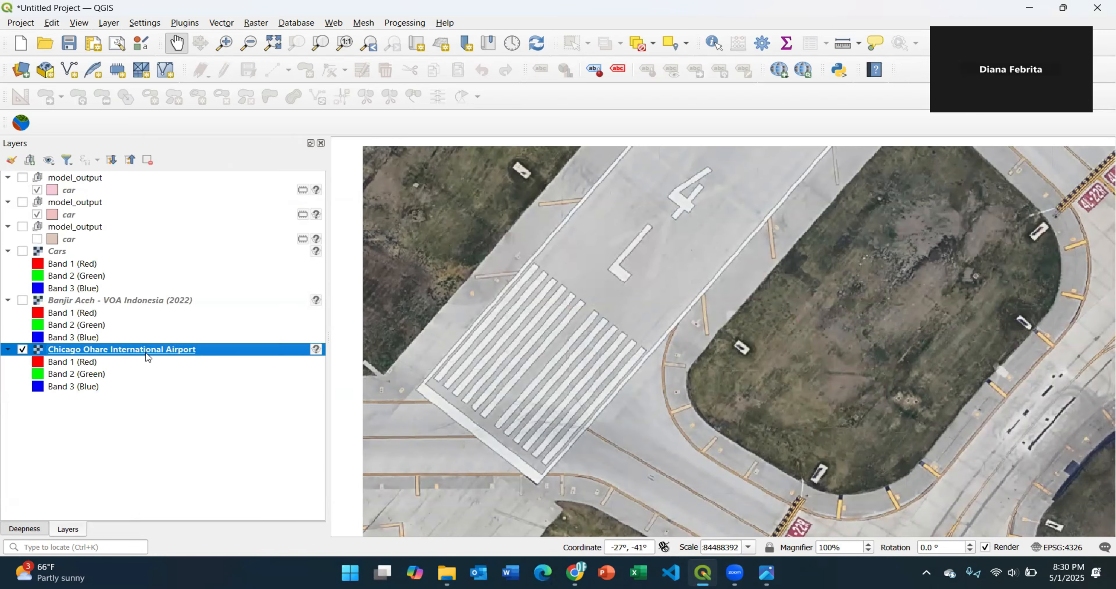
Zoom the map to the Chicago Ohare International Airport layer and set it as the Deepness input layer.
right_click(146, 352)
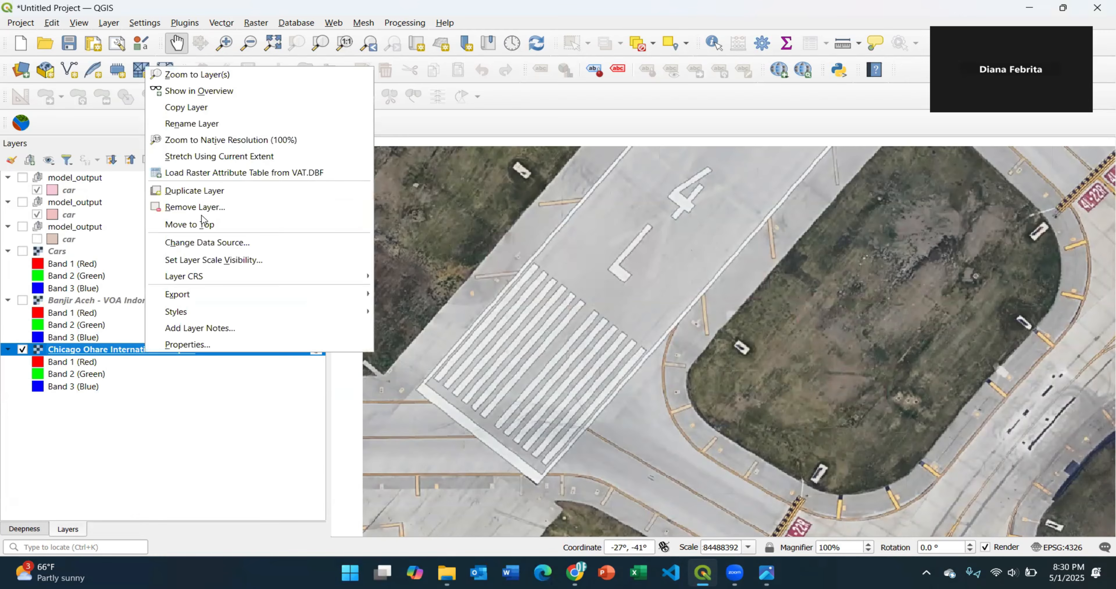
click(230, 75)
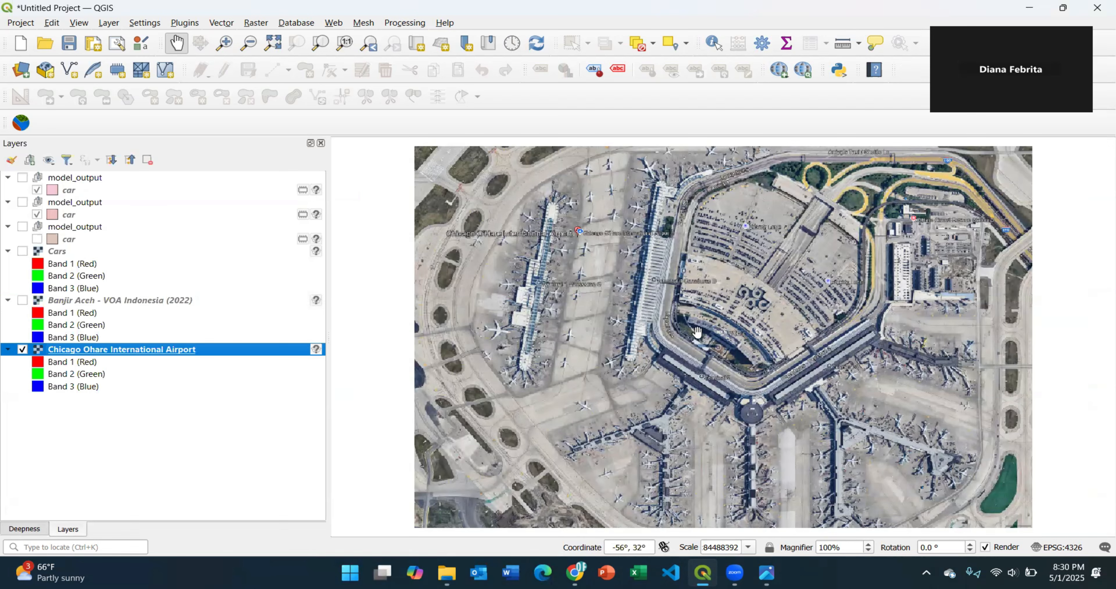
click(38, 529)
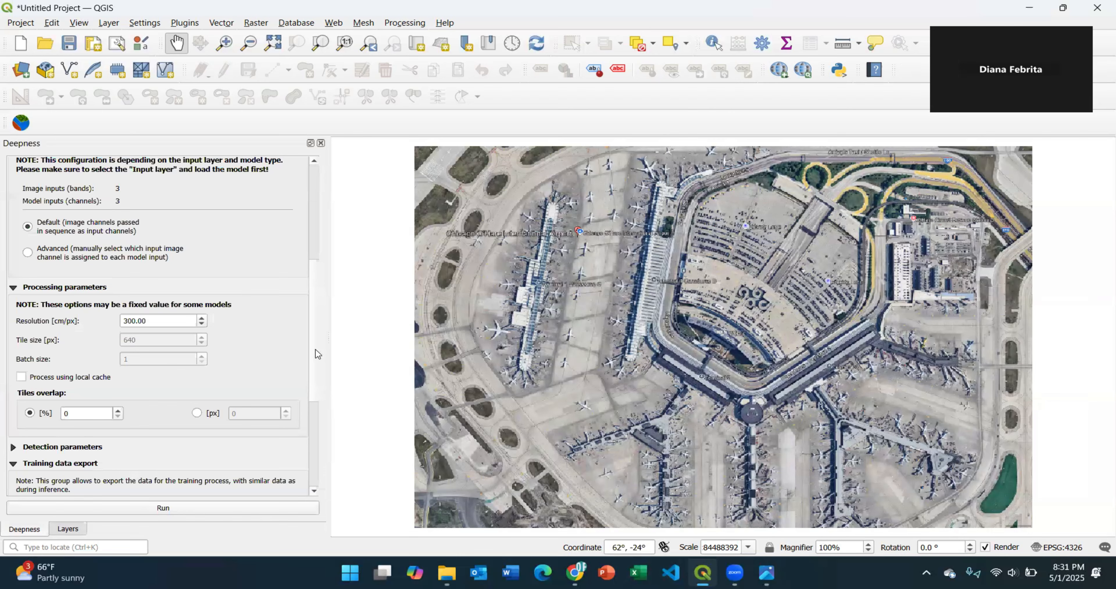
scroll(316, 350, up, 6)
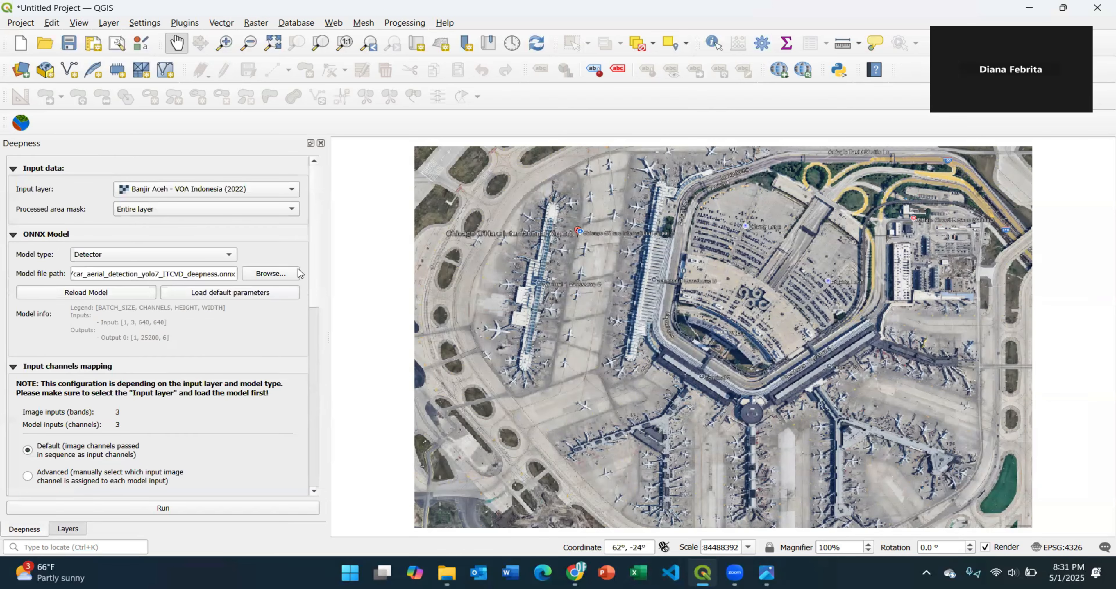
click(167, 193)
click(152, 215)
Keep the processed area mask at Entire layer and load model_yolov7_tiny_planes_256_1c.onnx as the detector model.
click(153, 208)
click(153, 209)
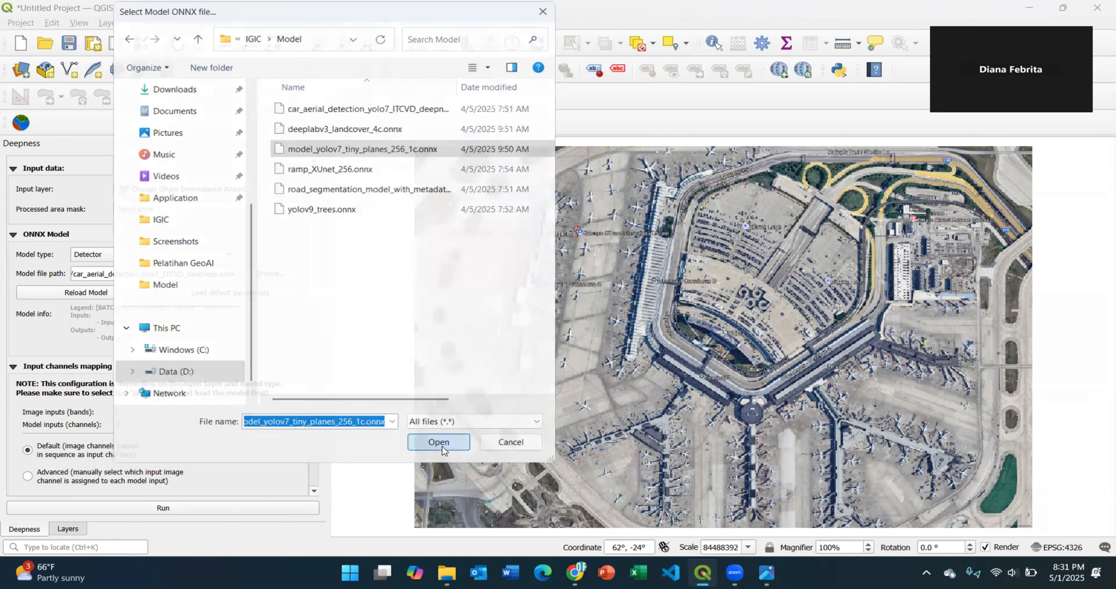
click(442, 444)
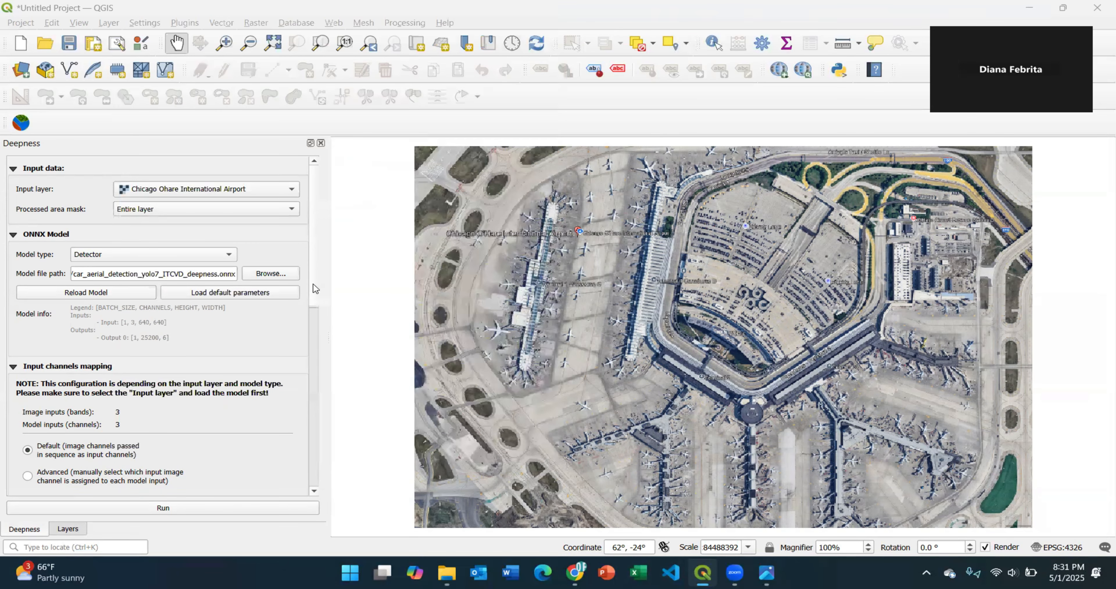
Run the plane detection on the airport image with a resolution of 100 cm/px and dismiss the result summary.
drag(312, 255, 314, 390)
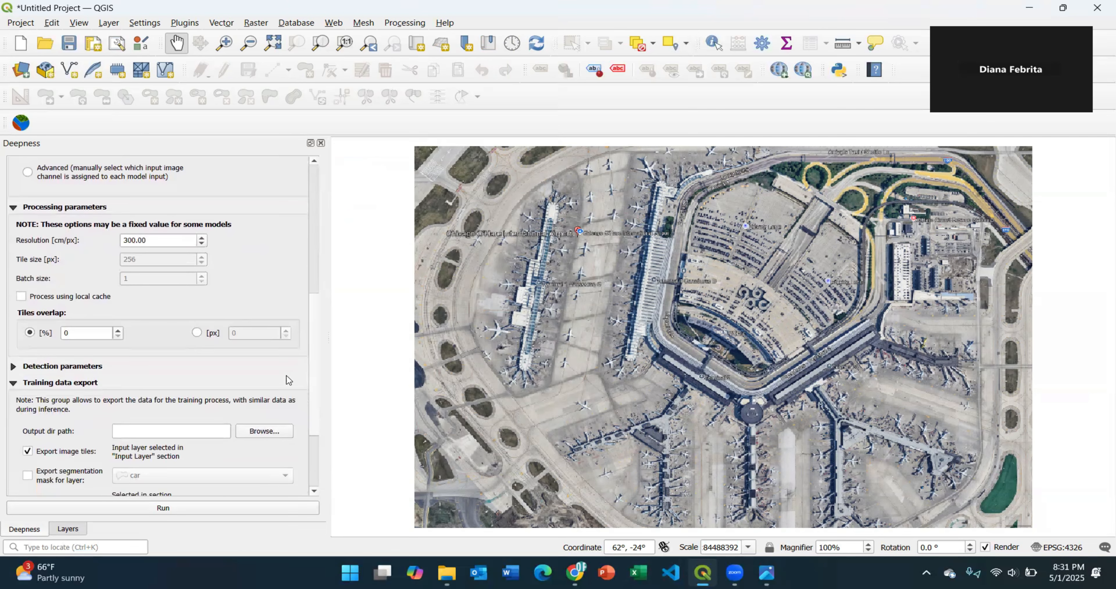
click(162, 242)
text(100)
click(147, 510)
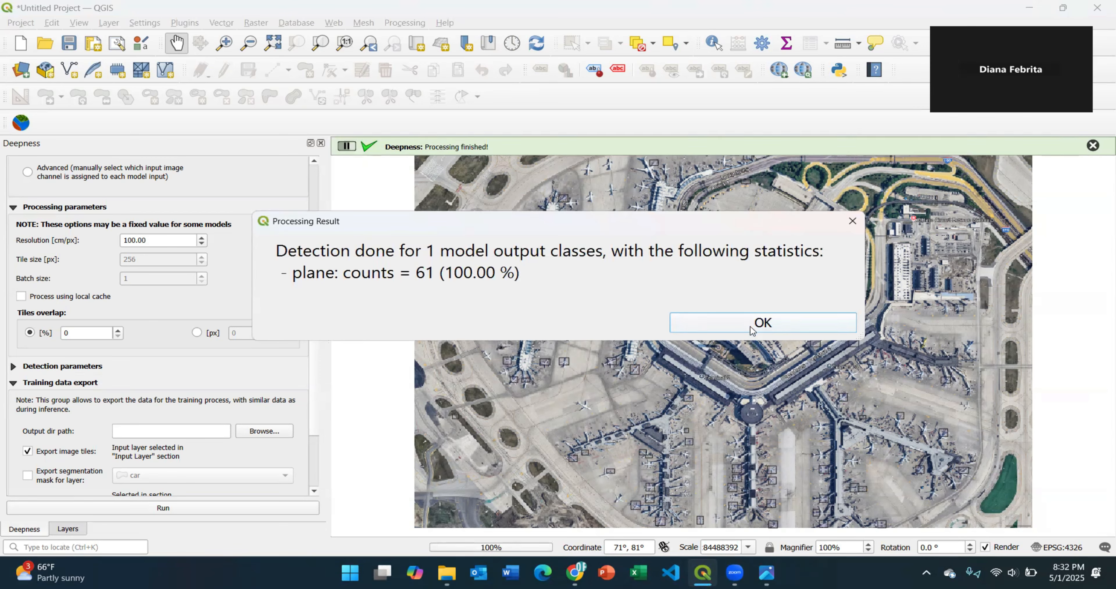
click(762, 322)
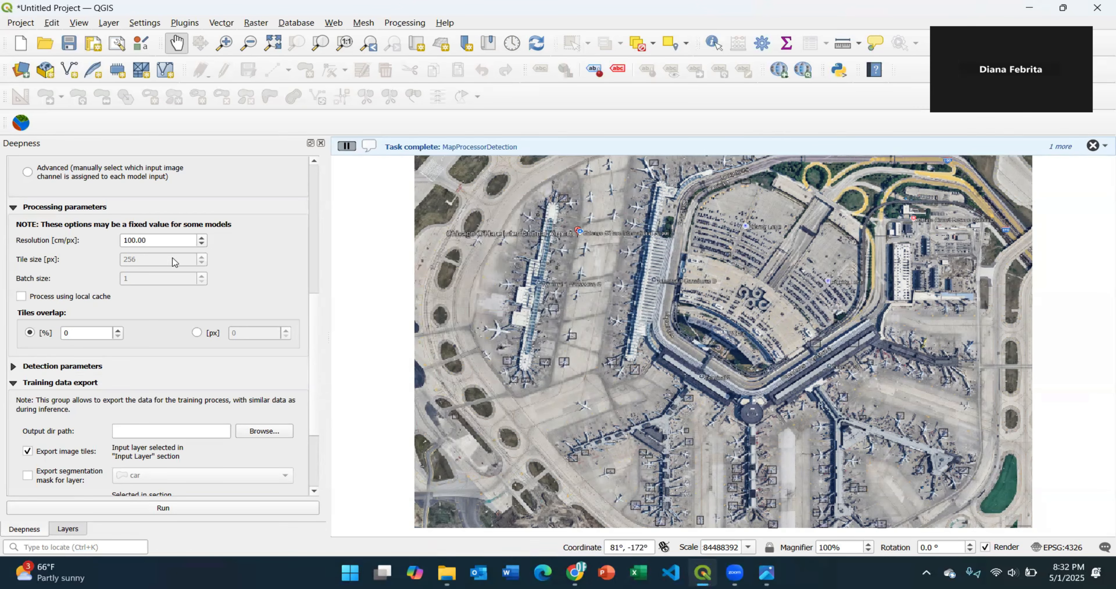
Hide the first plane detection group, rerun the plane detection with a resolution of 300 cm/px, and dismiss the result summary.
drag(161, 240, 101, 246)
text(300)
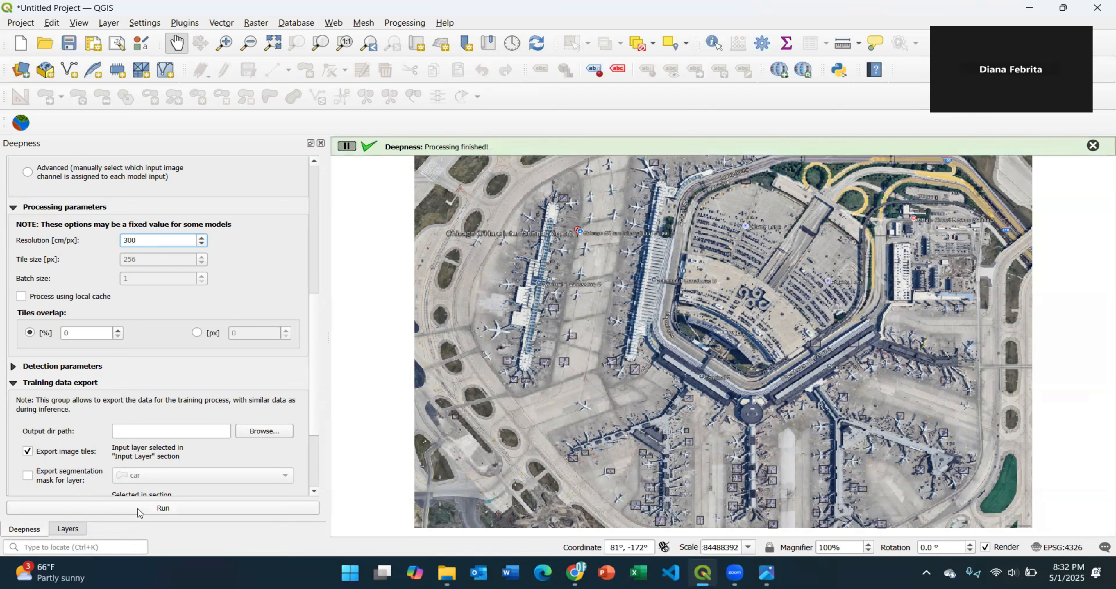
click(66, 529)
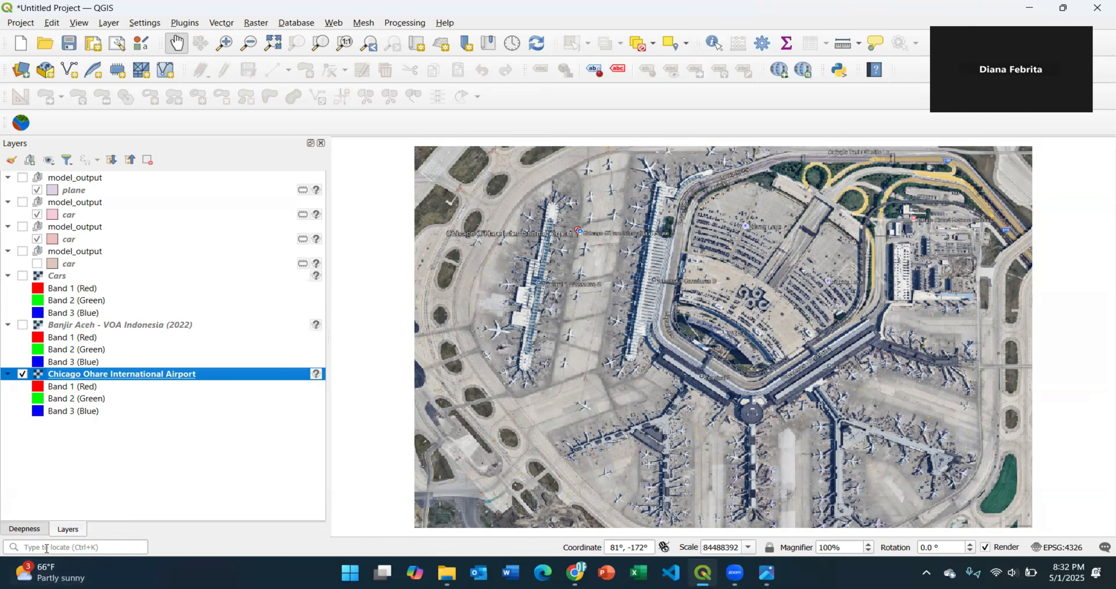
click(26, 529)
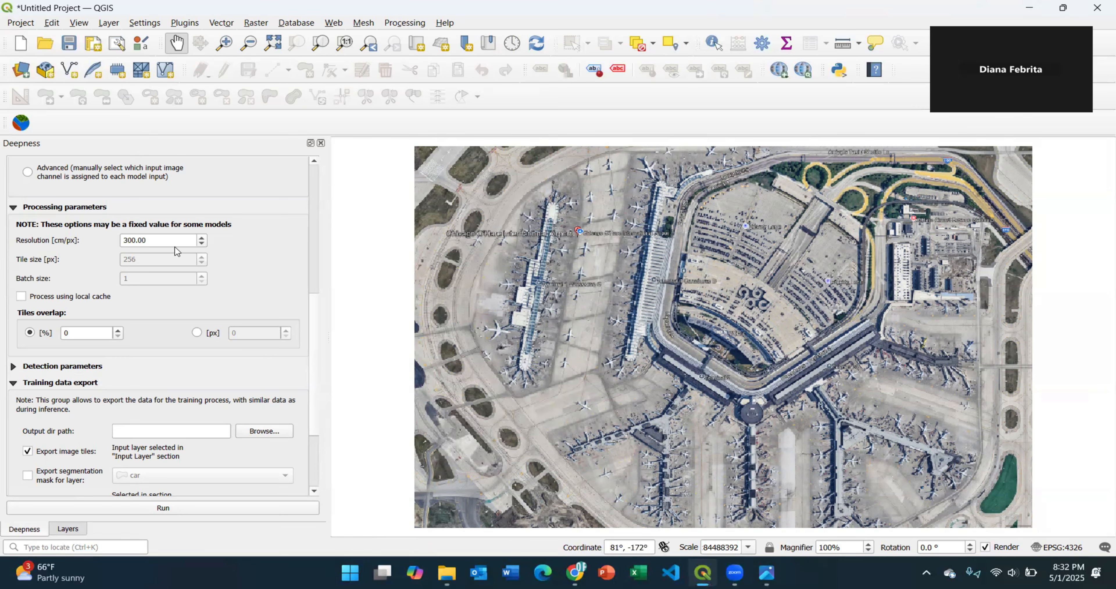
click(181, 508)
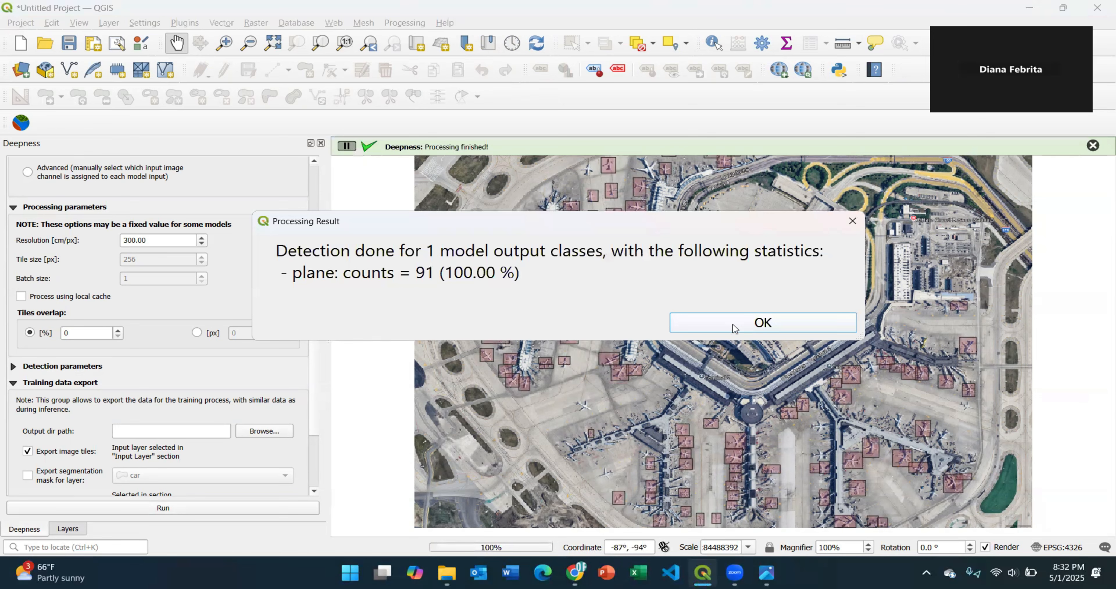
click(738, 328)
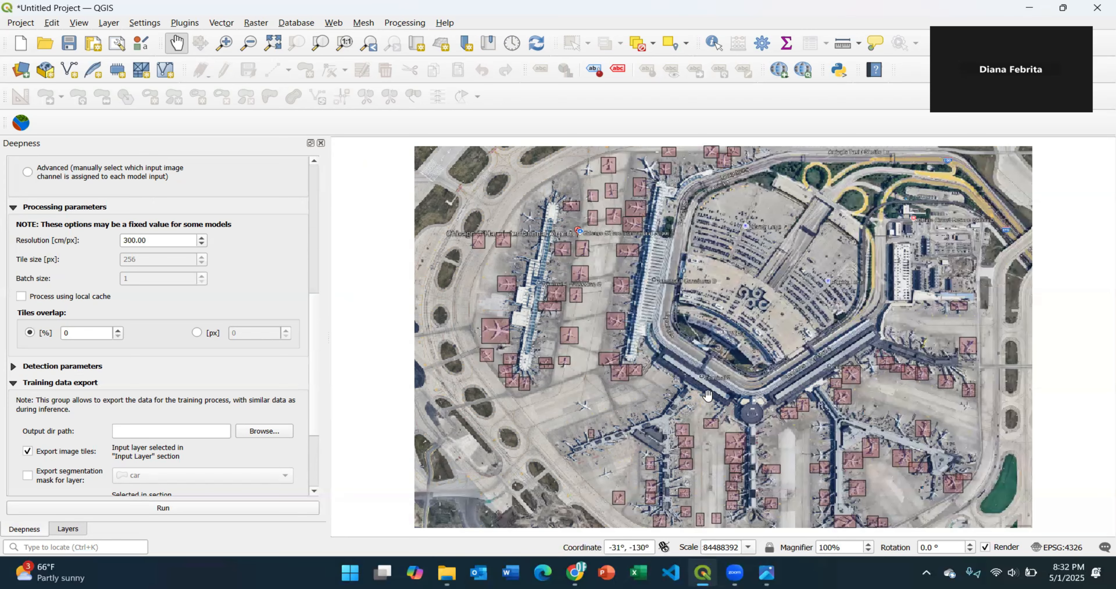
scroll(299, 217, up, 8)
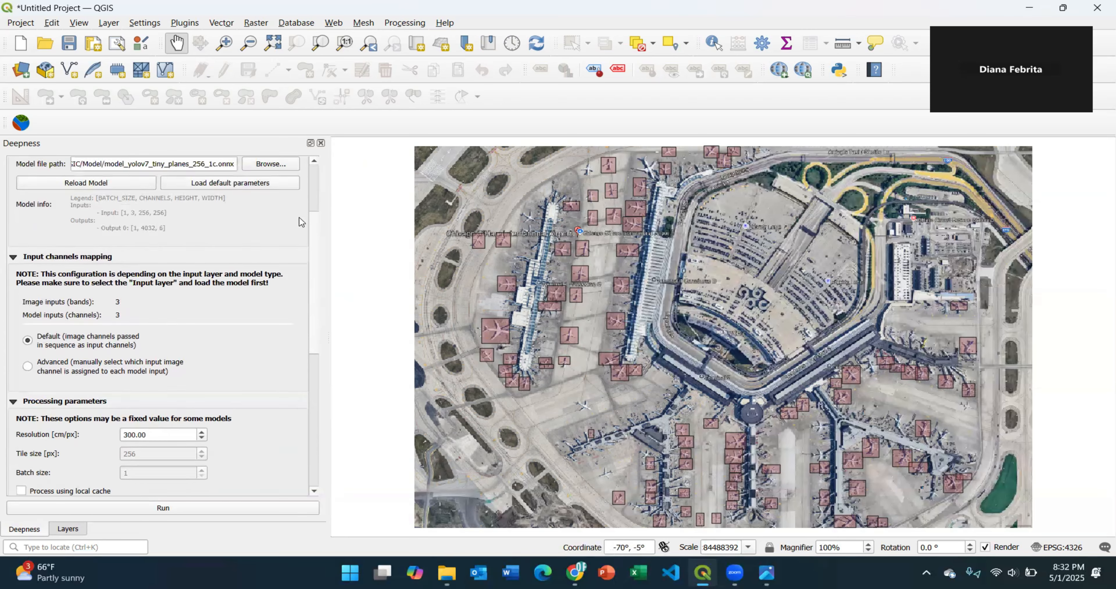